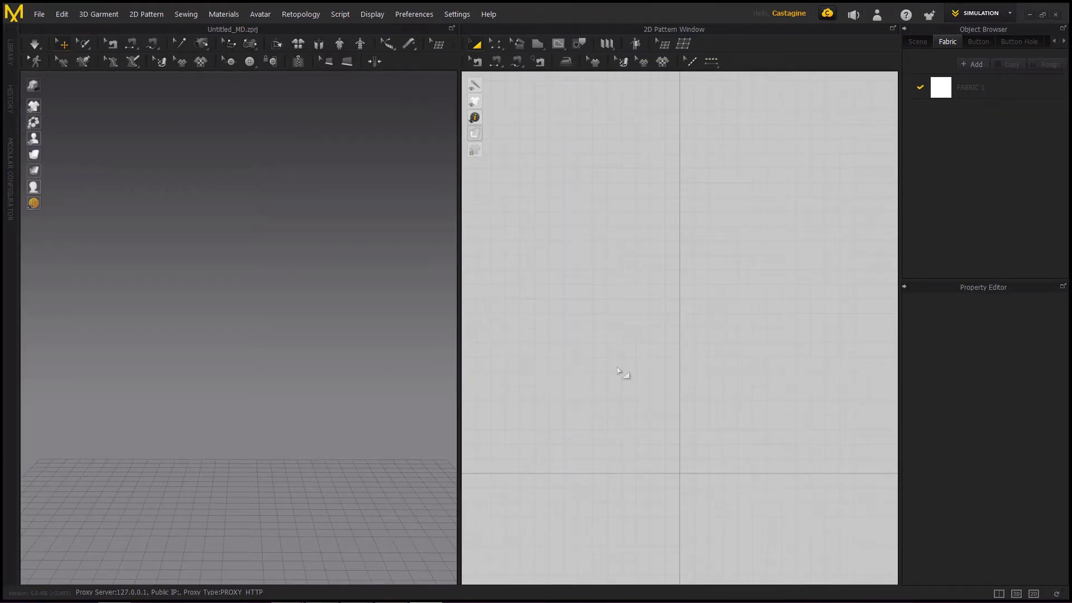
Open the Library to show the Pants.zpac and Tshirt.zpac garment templates.
{"action": "left_click", "coordinate": [10, 52]}
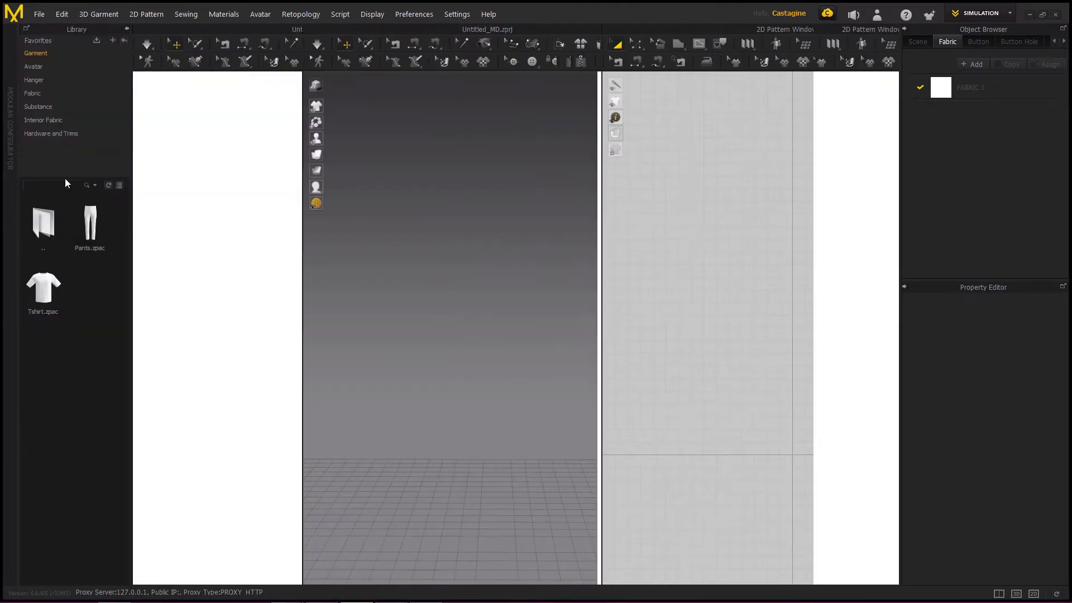
Load Tshirt.zpac and list lehenga_fabric.sbsar under the Library's Substance category.
{"action": "double_click", "coordinate": [43, 288]}
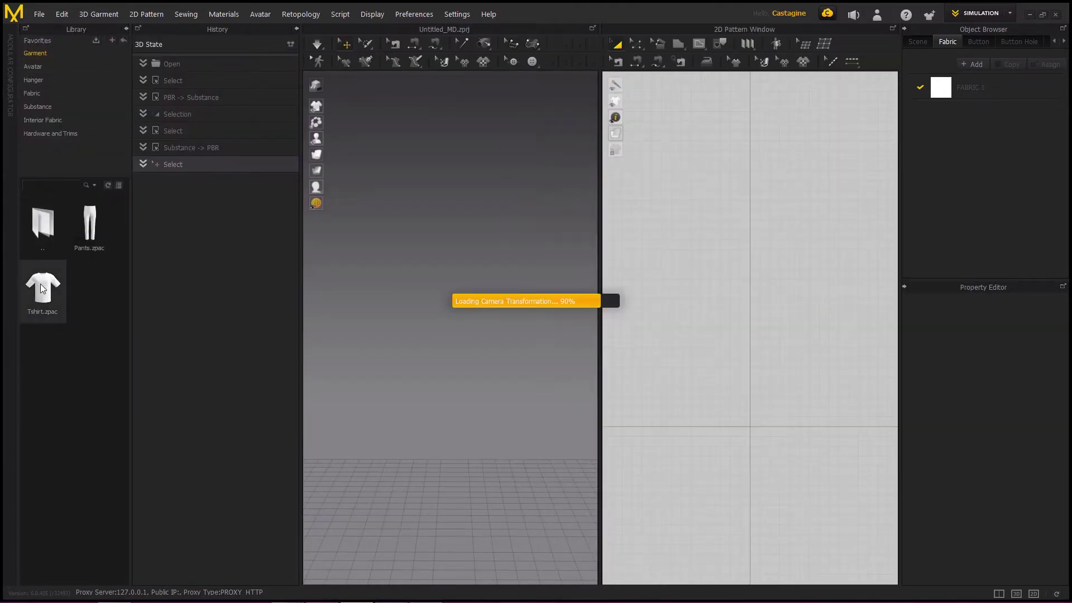
{"action": "left_click", "coordinate": [295, 28]}
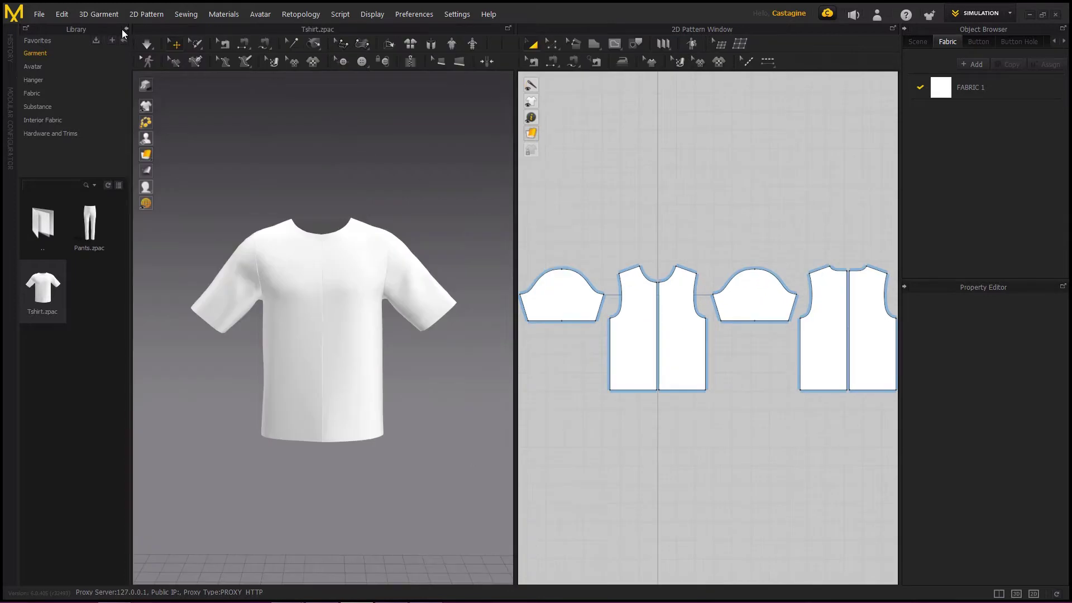
{"action": "left_click", "coordinate": [125, 29]}
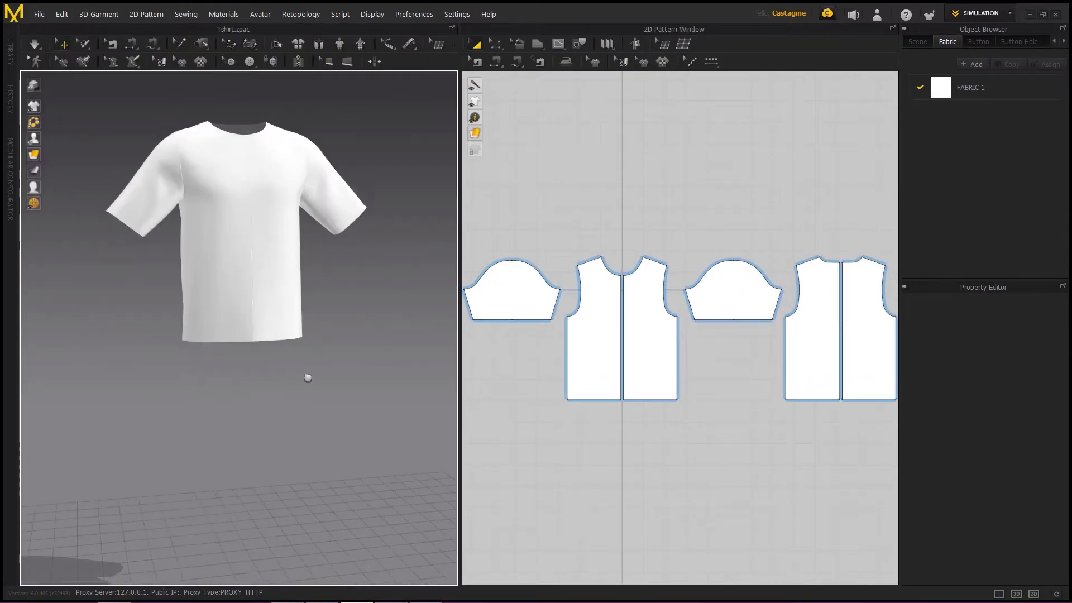
{"action": "left_click", "coordinate": [9, 51]}
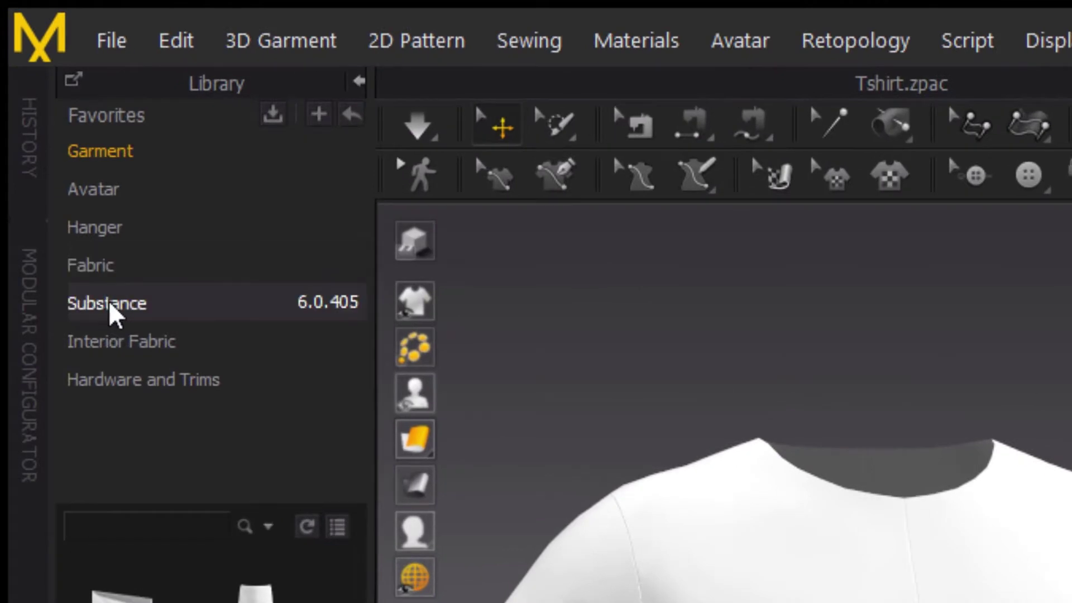
{"action": "left_click", "coordinate": [100, 309]}
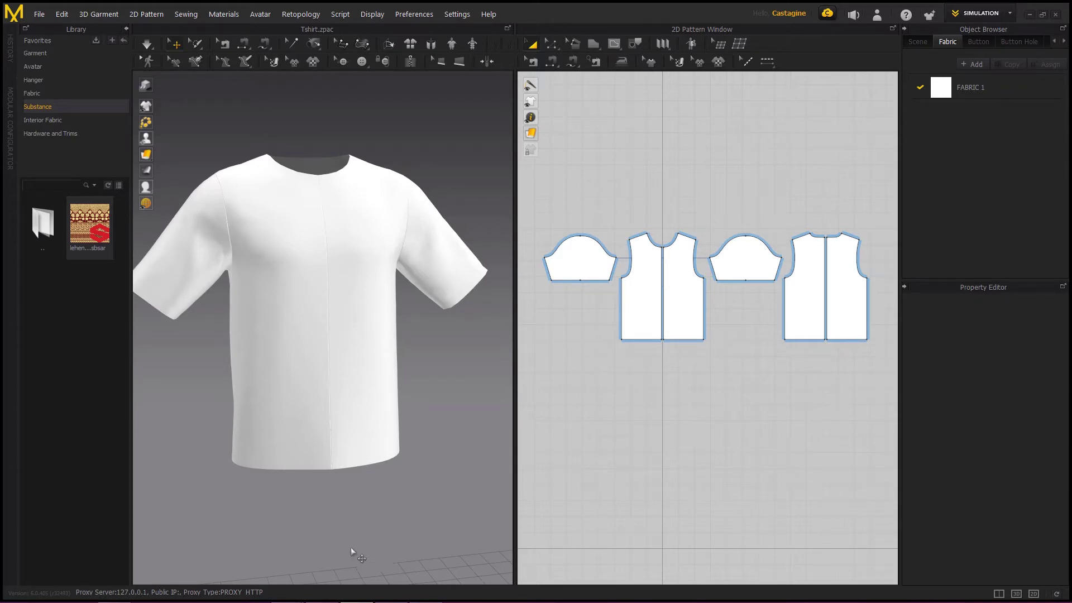
Select FABRIC 1 and review its texture settings without choosing a texture file.
{"action": "right_click_drag", "start_coordinate": [355, 552], "coordinate": [368, 501]}
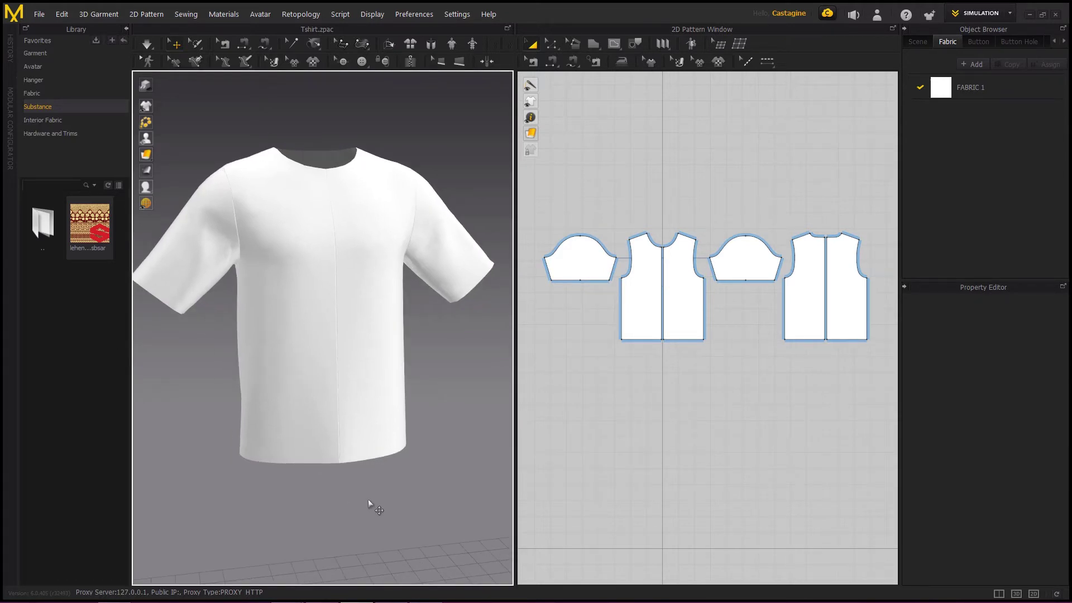
{"action": "left_click", "coordinate": [968, 95]}
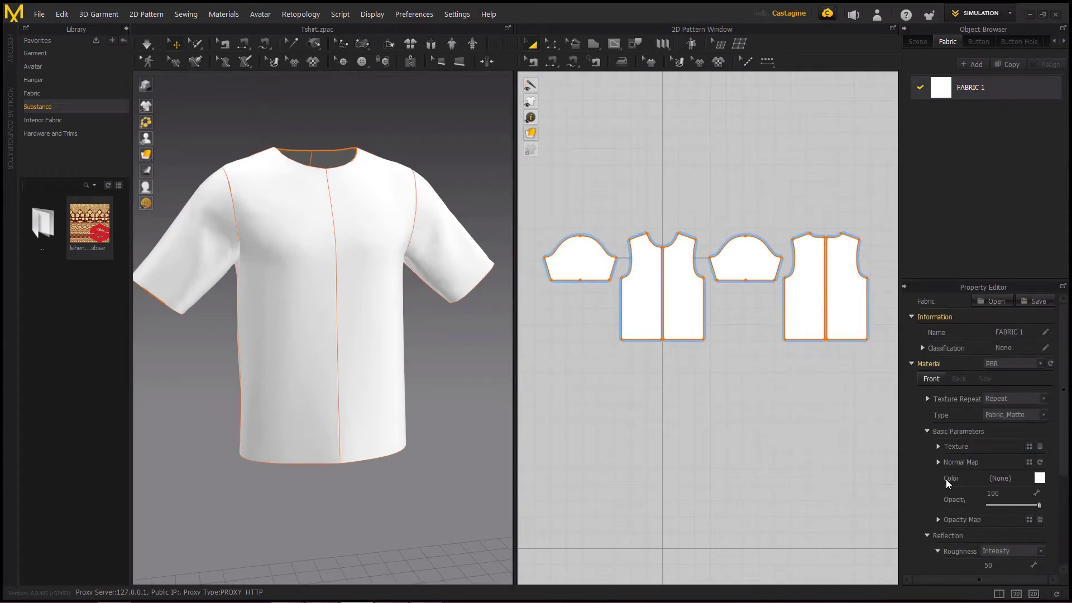
{"action": "scroll", "coordinate": [922, 475], "scroll_direction": "down", "scroll_amount": 2}
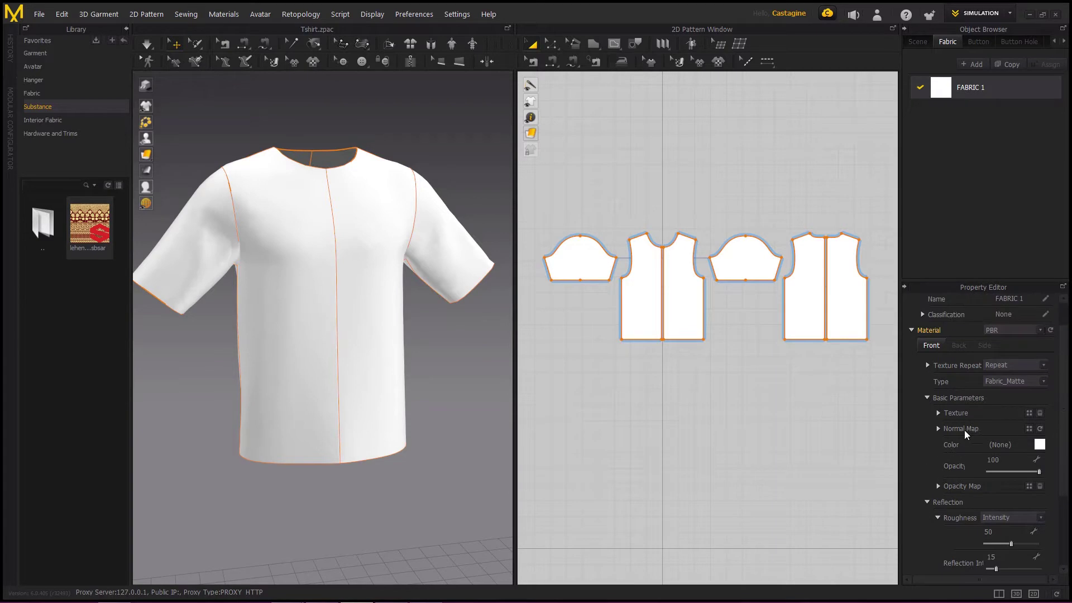
{"action": "left_click", "coordinate": [1029, 412]}
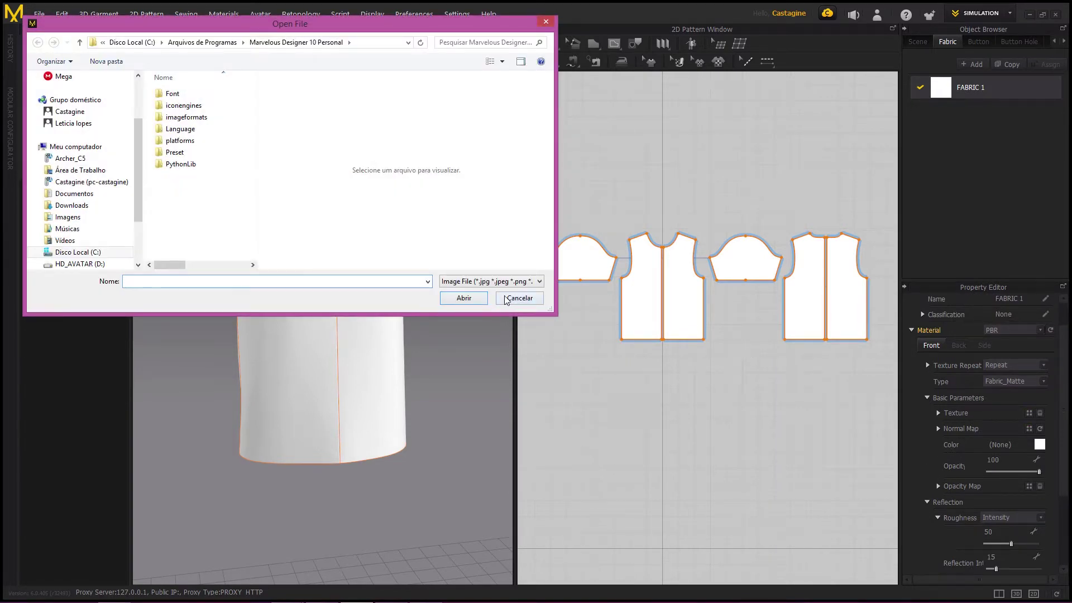
{"action": "key", "text": "Escape"}
{"action": "left_click", "coordinate": [938, 413]}
{"action": "left_click", "coordinate": [938, 414]}
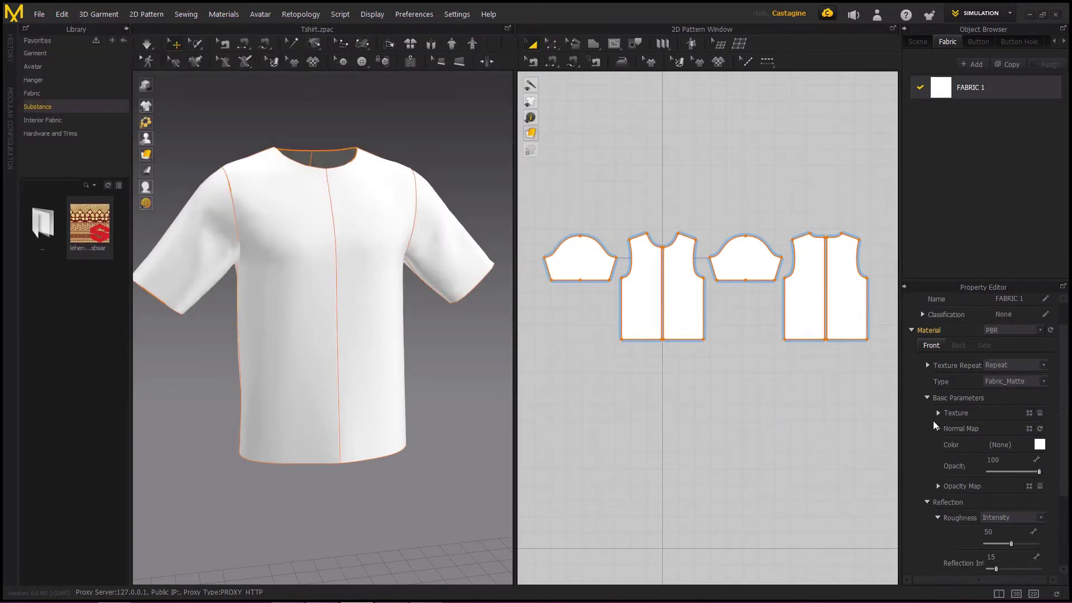
Switch FABRIC 1's Material type from PBR to Substance and browse for an .sbsar file.
{"action": "scroll", "coordinate": [955, 480], "scroll_direction": "down", "scroll_amount": 3}
{"action": "scroll", "coordinate": [954, 468], "scroll_direction": "down", "scroll_amount": 3}
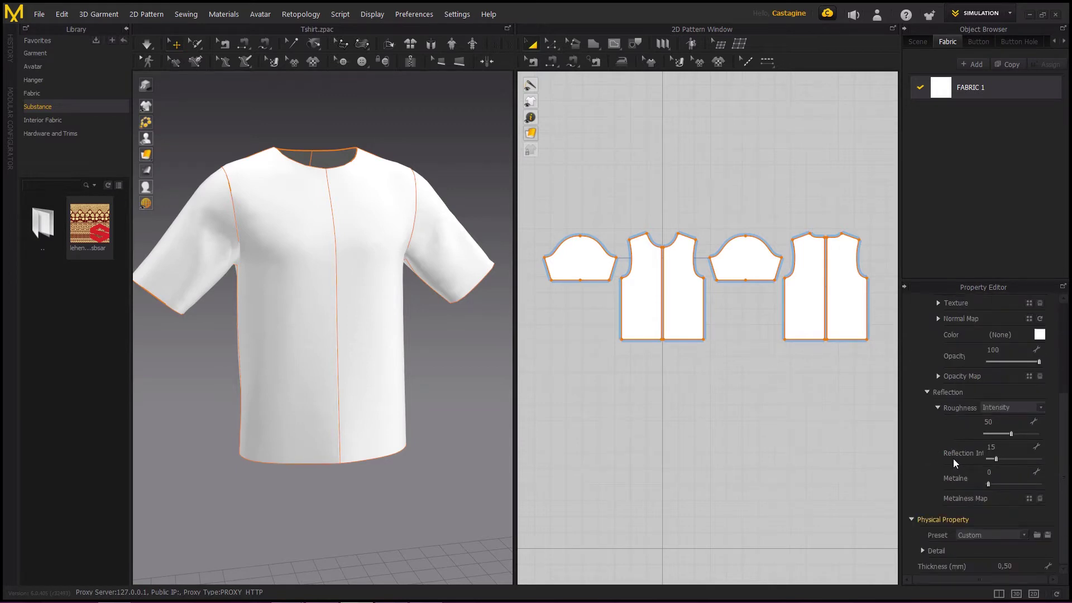
{"action": "scroll", "coordinate": [952, 457], "scroll_direction": "up", "scroll_amount": 5}
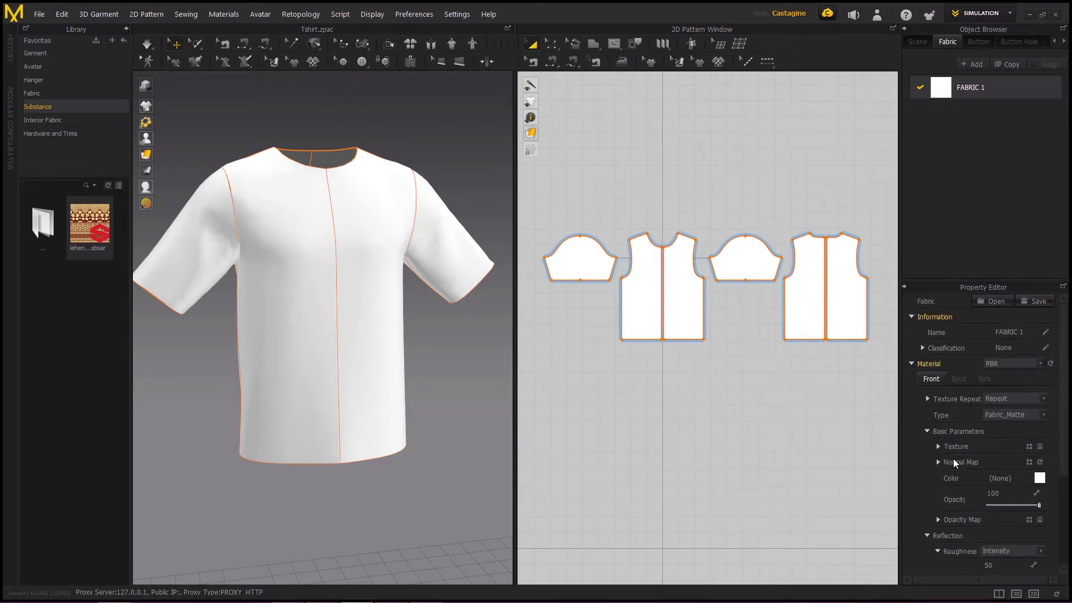
{"action": "left_click", "coordinate": [1004, 364]}
{"action": "left_click", "coordinate": [1013, 380]}
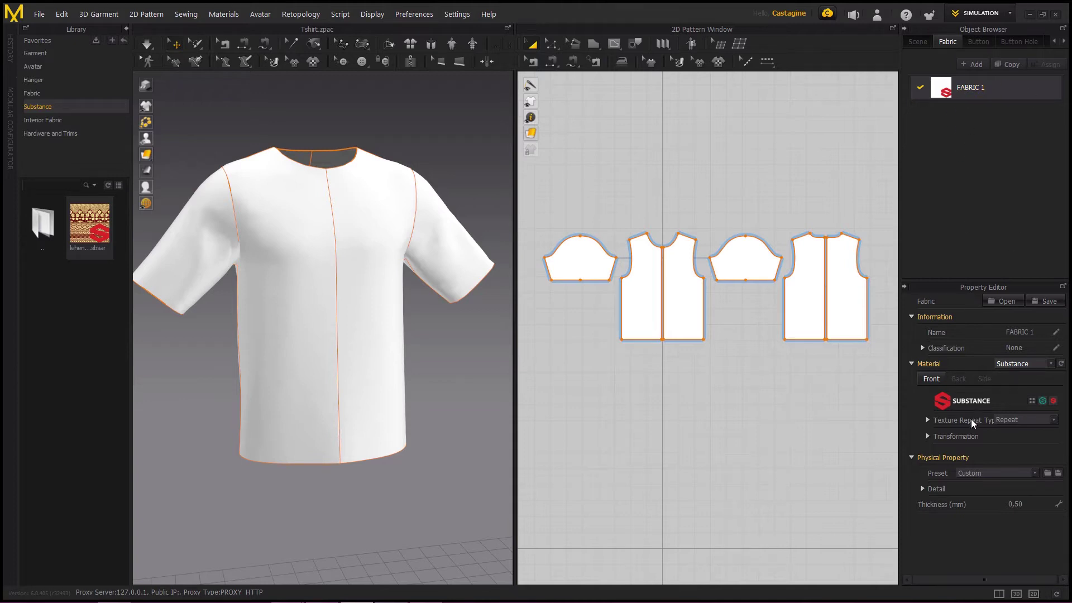
{"action": "left_click", "coordinate": [1032, 402]}
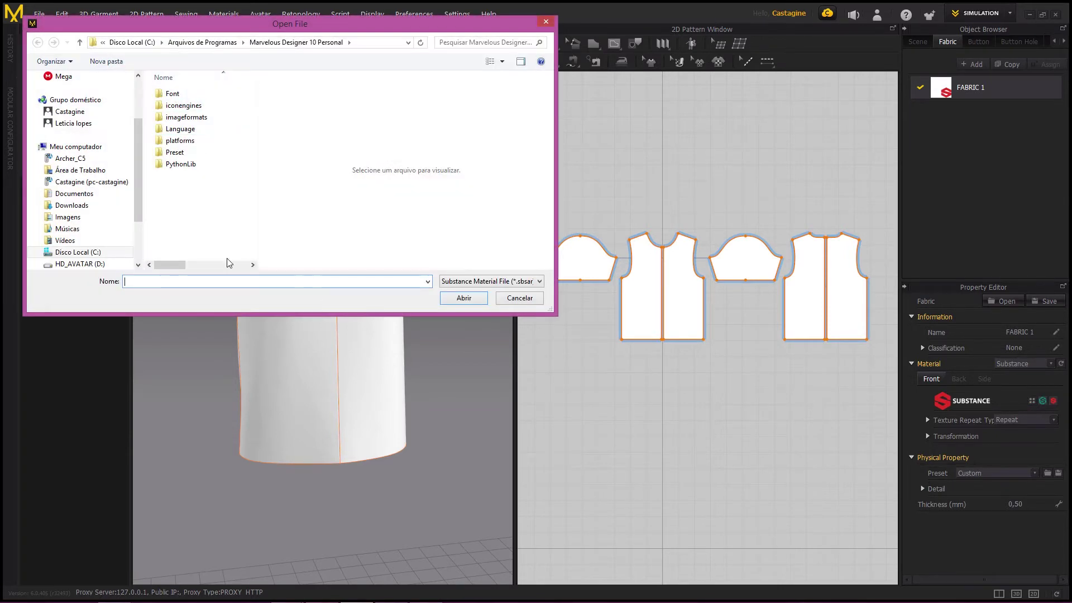
{"action": "left_click", "coordinate": [514, 301]}
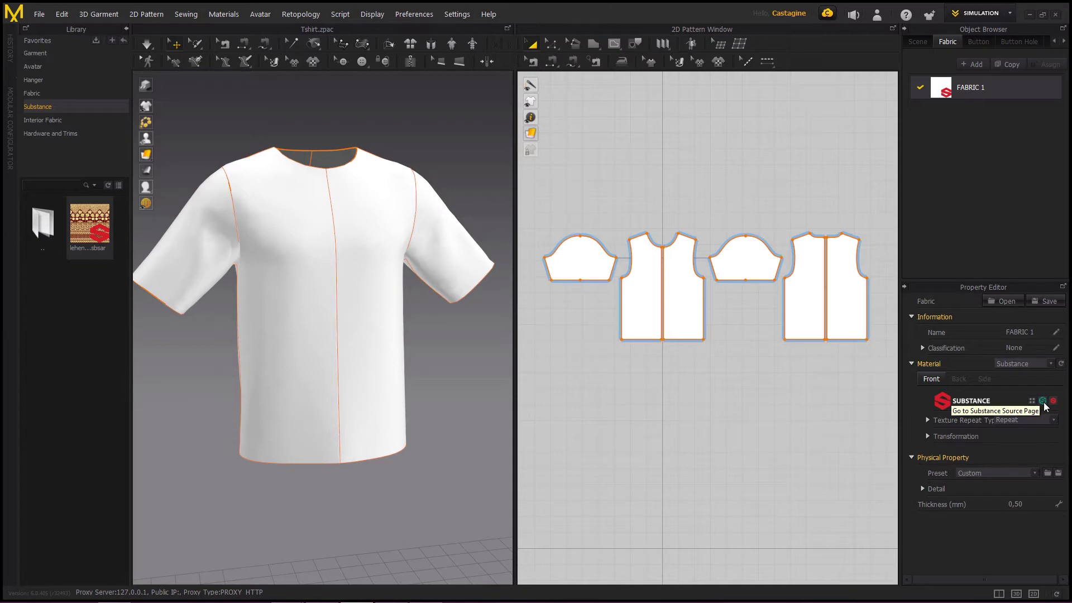
{"action": "left_click", "coordinate": [1042, 402]}
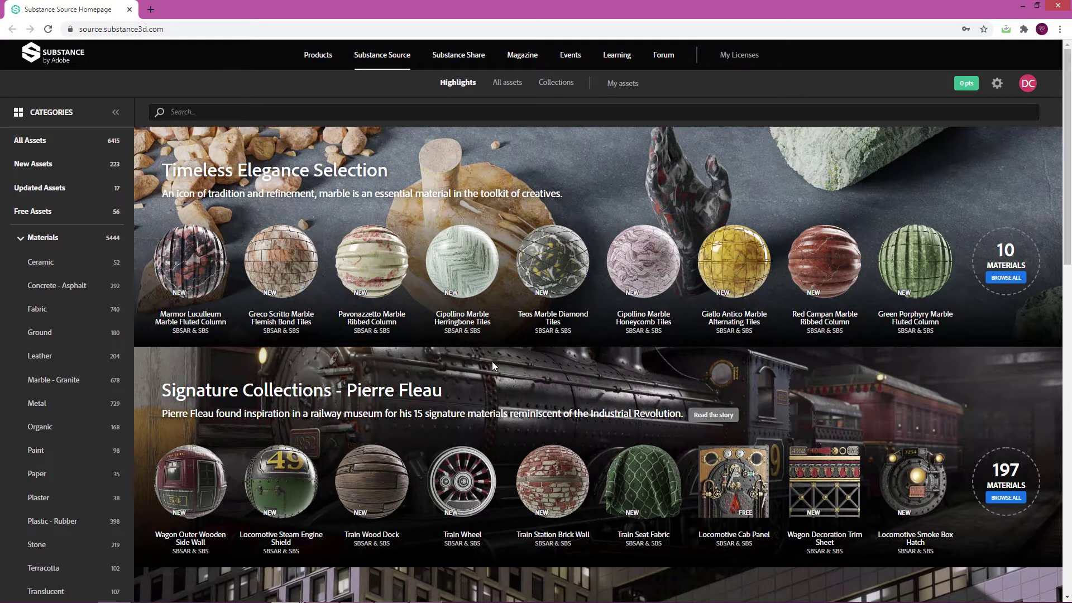
Filter Substance Source to show only Free Assets.
{"action": "scroll", "coordinate": [493, 367], "scroll_direction": "down", "scroll_amount": 3}
{"action": "scroll", "coordinate": [493, 367], "scroll_direction": "down", "scroll_amount": 5}
{"action": "scroll", "coordinate": [491, 374], "scroll_direction": "up", "scroll_amount": 8}
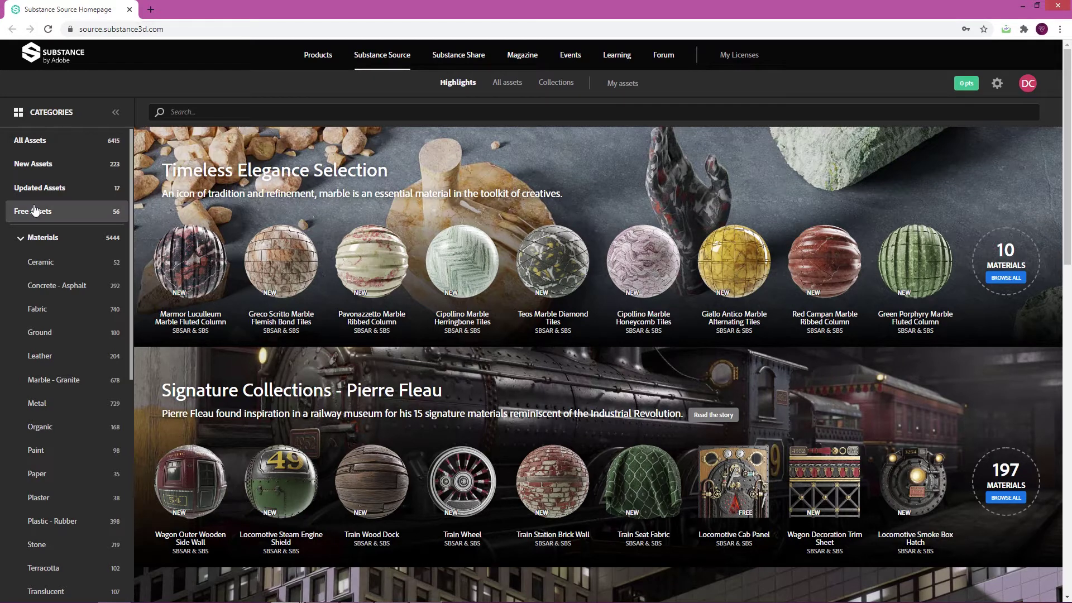
{"action": "left_click", "coordinate": [36, 211]}
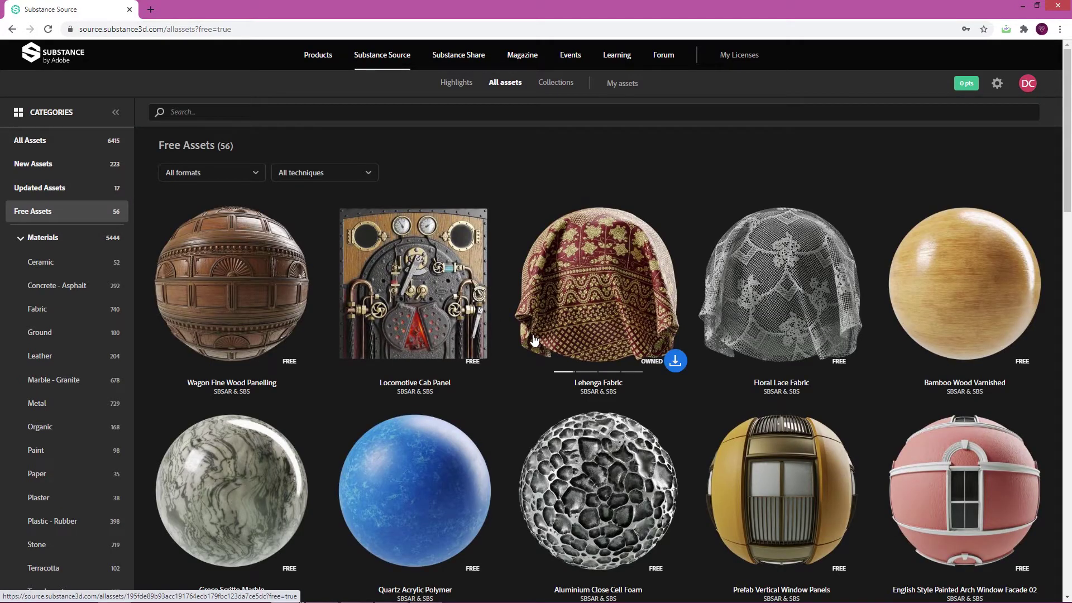
Scroll the 56 free assets down to fabrics like Jersey Stitch and Satin Fabric.
{"action": "scroll", "coordinate": [866, 327], "scroll_direction": "down", "scroll_amount": 2}
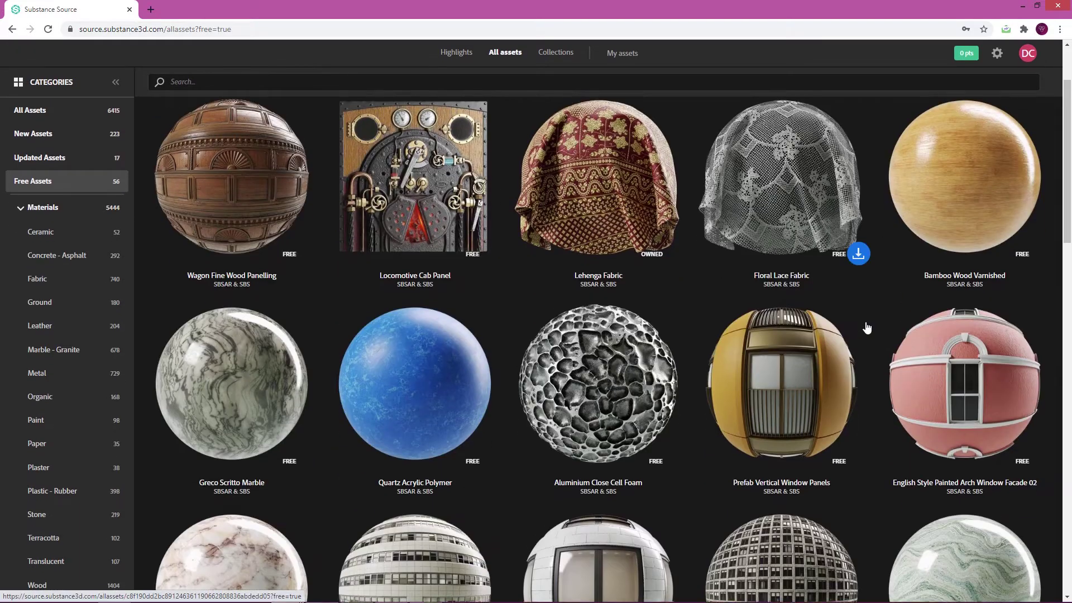
{"action": "scroll", "coordinate": [865, 324], "scroll_direction": "down", "scroll_amount": 4}
{"action": "scroll", "coordinate": [865, 322], "scroll_direction": "down", "scroll_amount": 4}
{"action": "scroll", "coordinate": [866, 322], "scroll_direction": "down", "scroll_amount": 4}
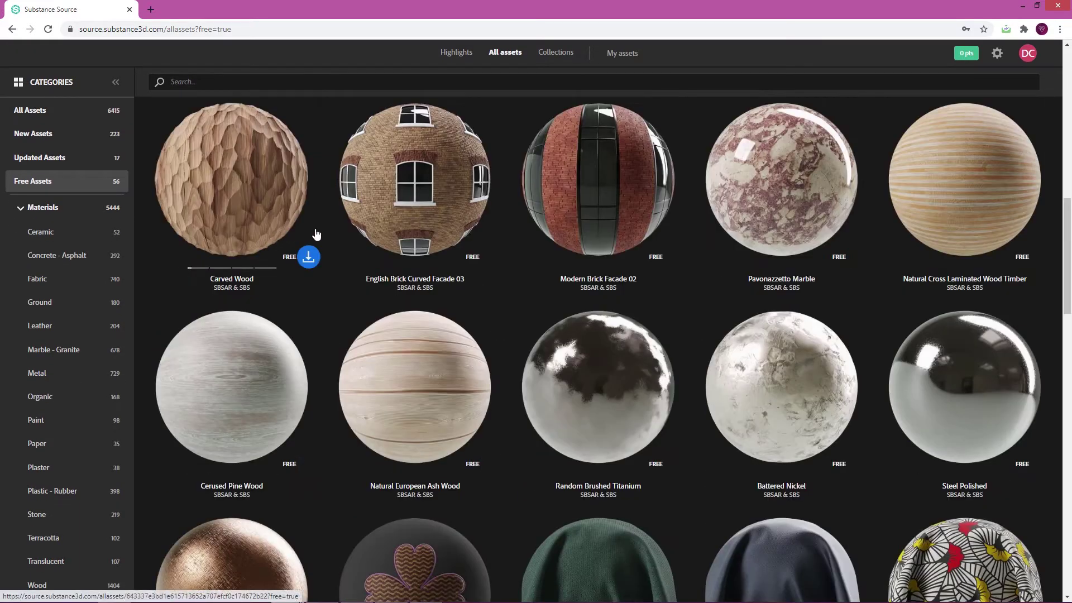
{"action": "mouse_move", "coordinate": [597, 180]}
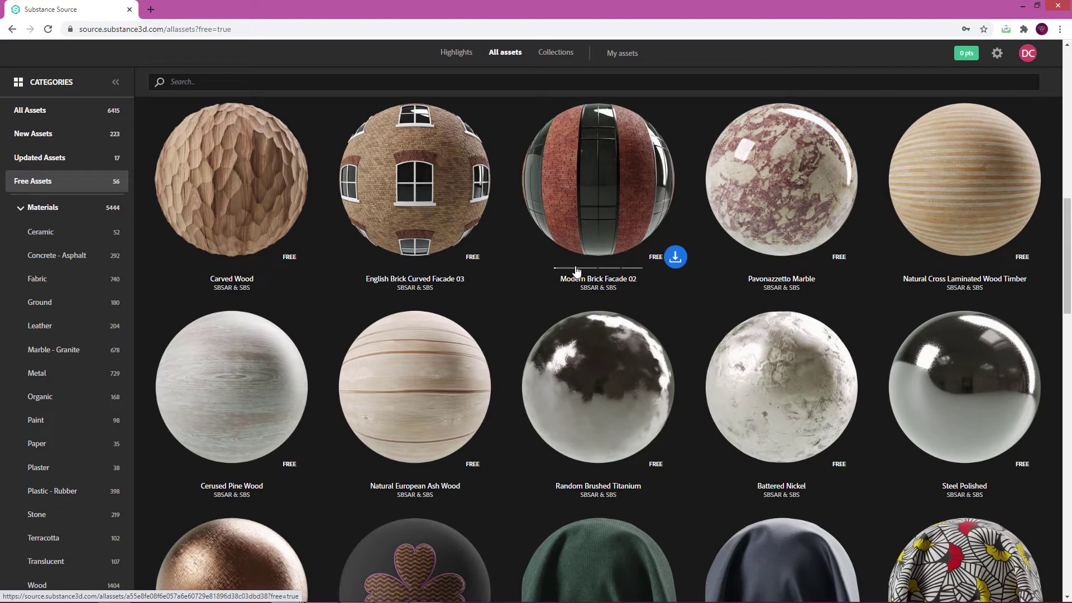
{"action": "scroll", "coordinate": [576, 271], "scroll_direction": "down", "scroll_amount": 4}
{"action": "scroll", "coordinate": [530, 357], "scroll_direction": "down", "scroll_amount": 2}
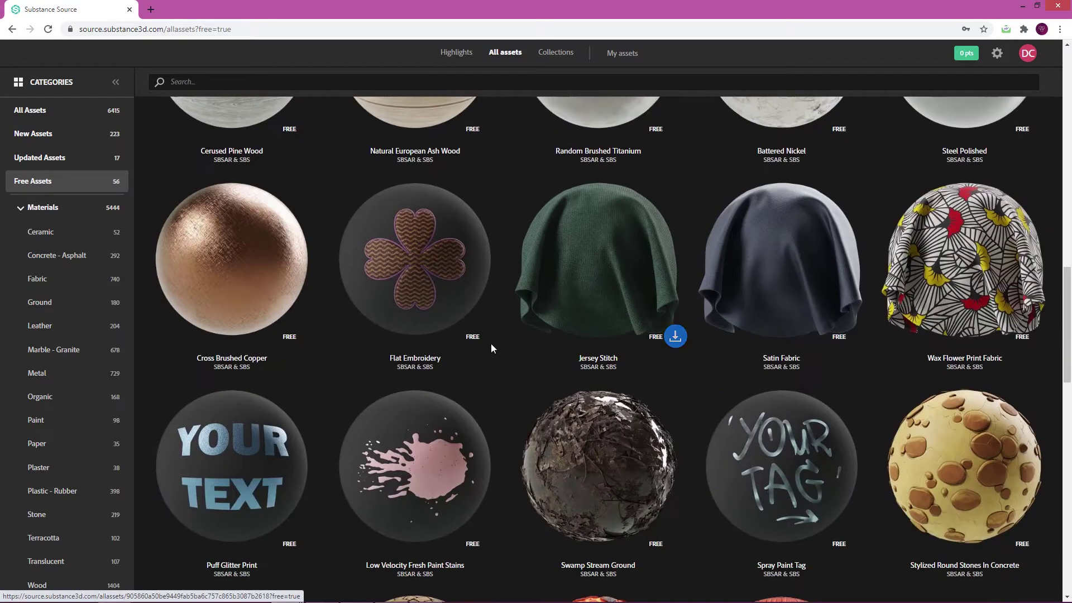
{"action": "mouse_move", "coordinate": [598, 260]}
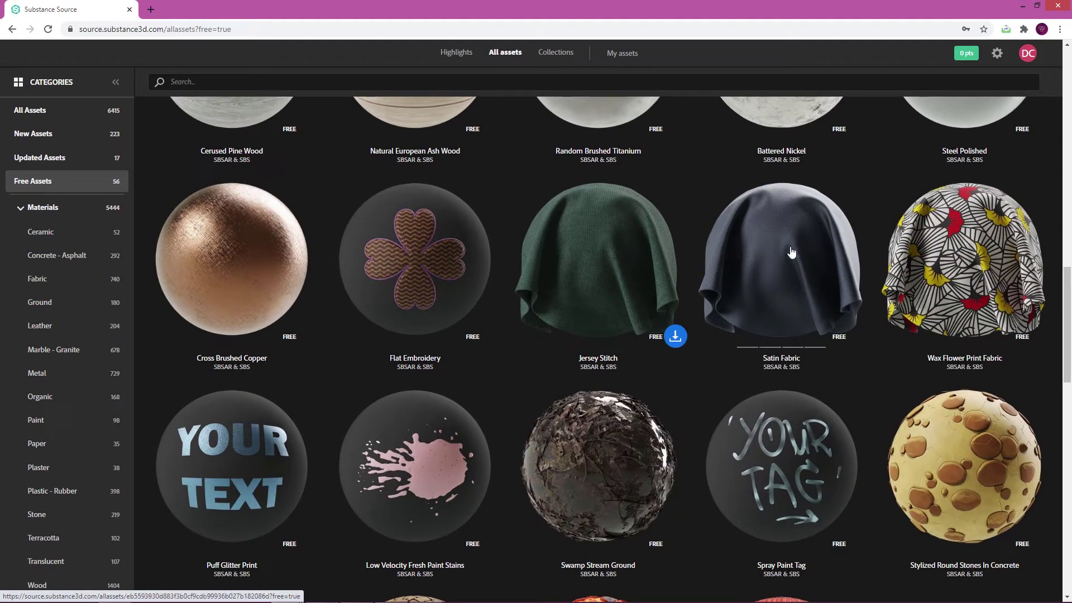
{"action": "scroll", "coordinate": [745, 284], "scroll_direction": "up", "scroll_amount": 6}
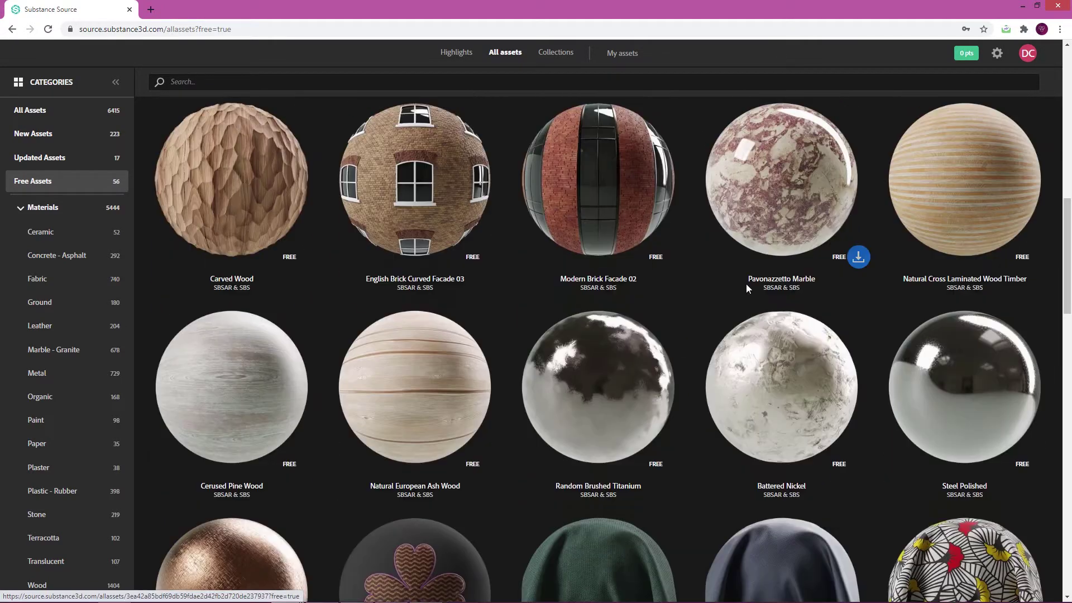
{"action": "scroll", "coordinate": [745, 283], "scroll_direction": "up", "scroll_amount": 7}
{"action": "scroll", "coordinate": [746, 284], "scroll_direction": "up", "scroll_amount": 6}
{"action": "scroll", "coordinate": [746, 283], "scroll_direction": "up", "scroll_amount": 1}
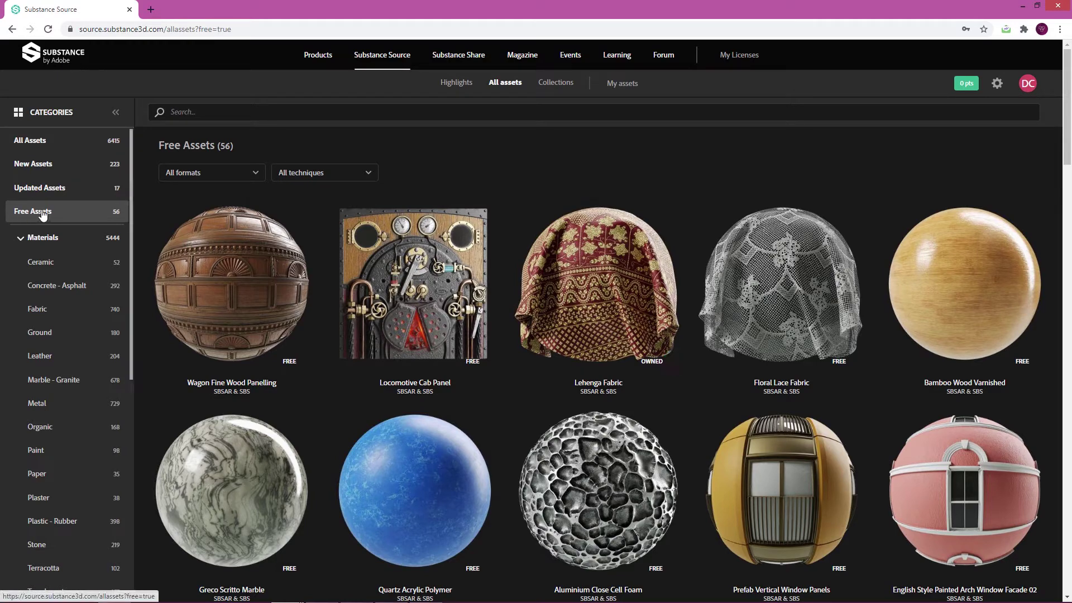
{"action": "scroll", "coordinate": [534, 246], "scroll_direction": "down", "scroll_amount": 3}
{"action": "scroll", "coordinate": [535, 246], "scroll_direction": "down", "scroll_amount": 7}
{"action": "scroll", "coordinate": [535, 246], "scroll_direction": "down", "scroll_amount": 4}
{"action": "scroll", "coordinate": [534, 246], "scroll_direction": "down", "scroll_amount": 2}
{"action": "scroll", "coordinate": [534, 246], "scroll_direction": "down", "scroll_amount": 3}
{"action": "scroll", "coordinate": [534, 248], "scroll_direction": "down", "scroll_amount": 1}
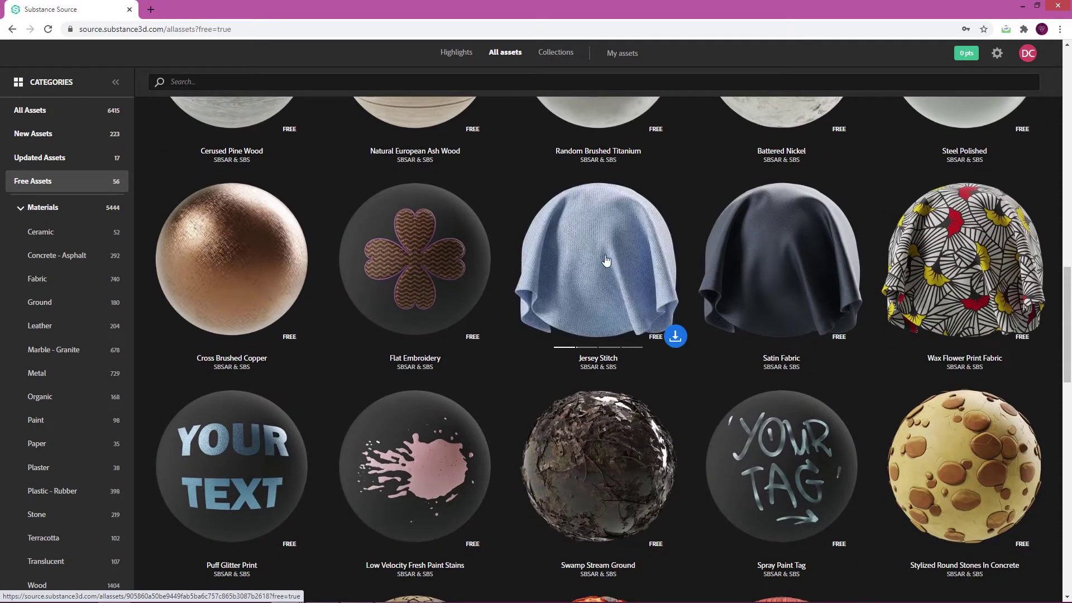
Open the Jersey Stitch asset page and download it in SBSAR format.
{"action": "left_click", "coordinate": [676, 337]}
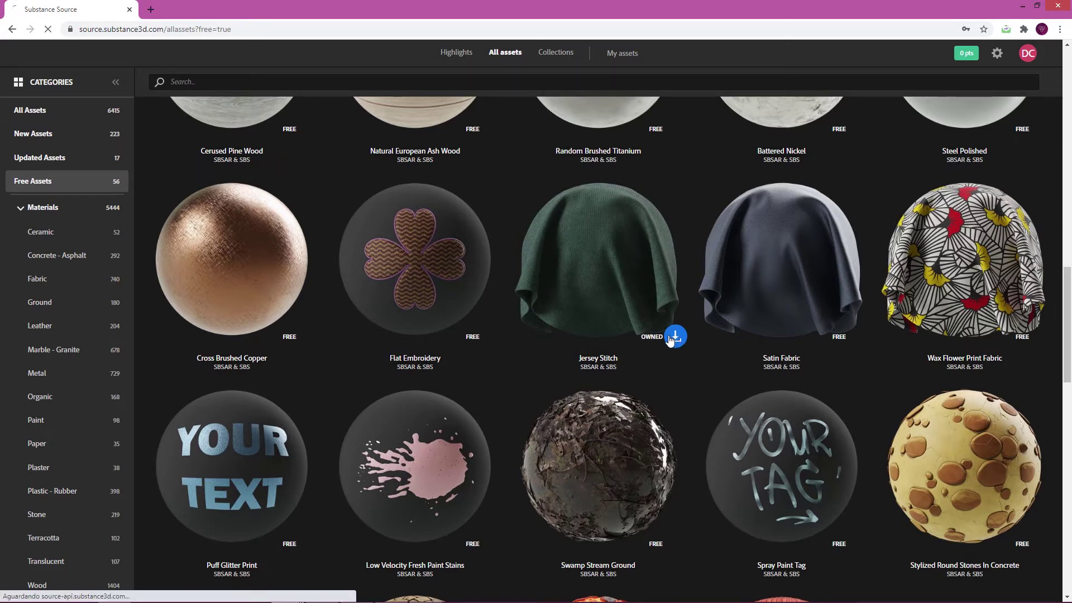
{"action": "left_click", "coordinate": [642, 285]}
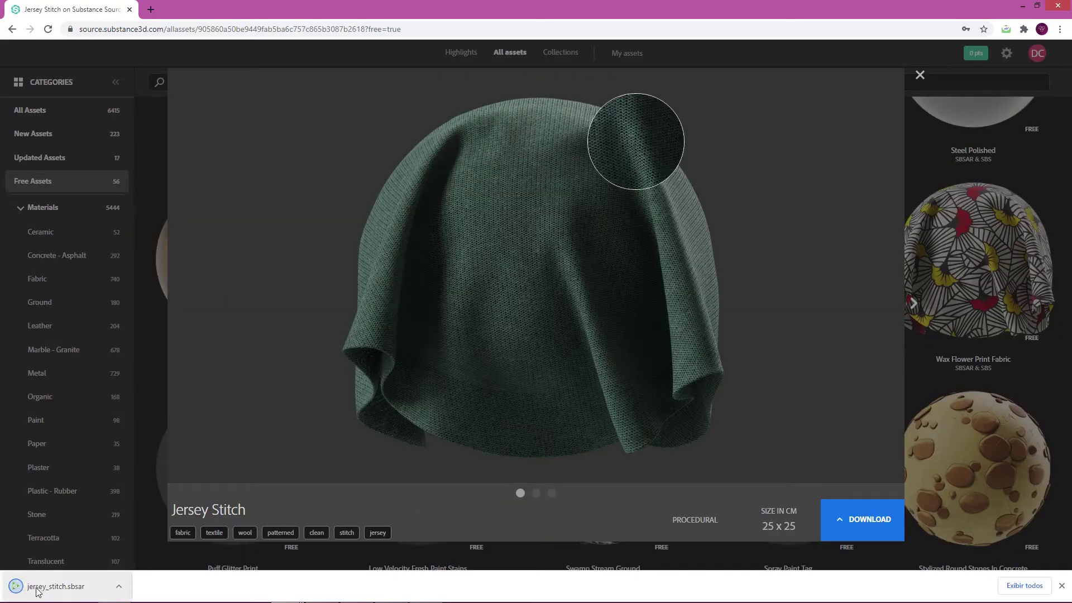
{"action": "left_click", "coordinate": [565, 355]}
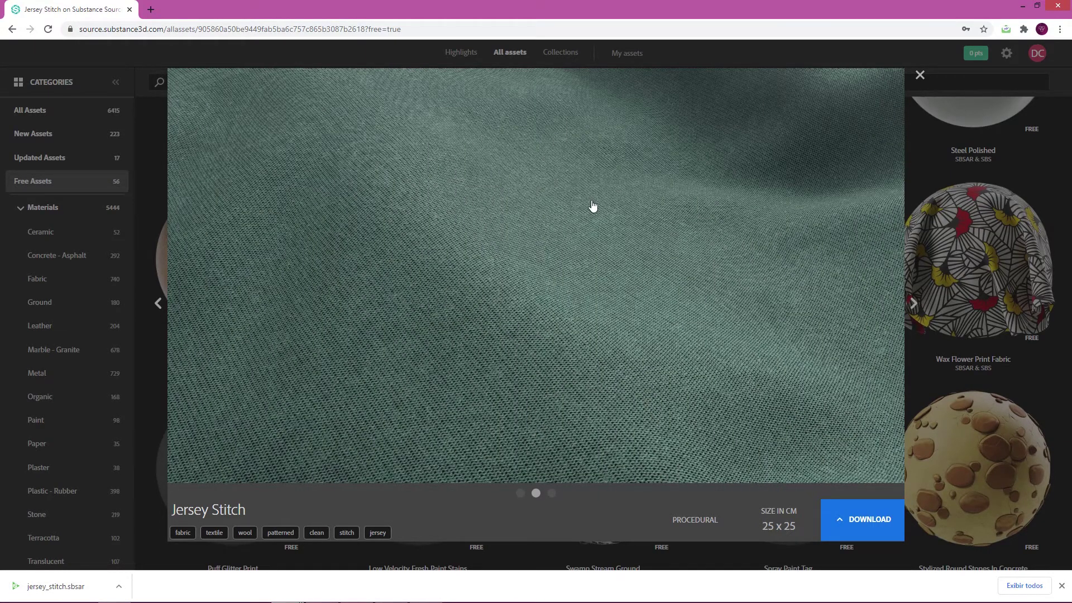
{"action": "left_click", "coordinate": [869, 524]}
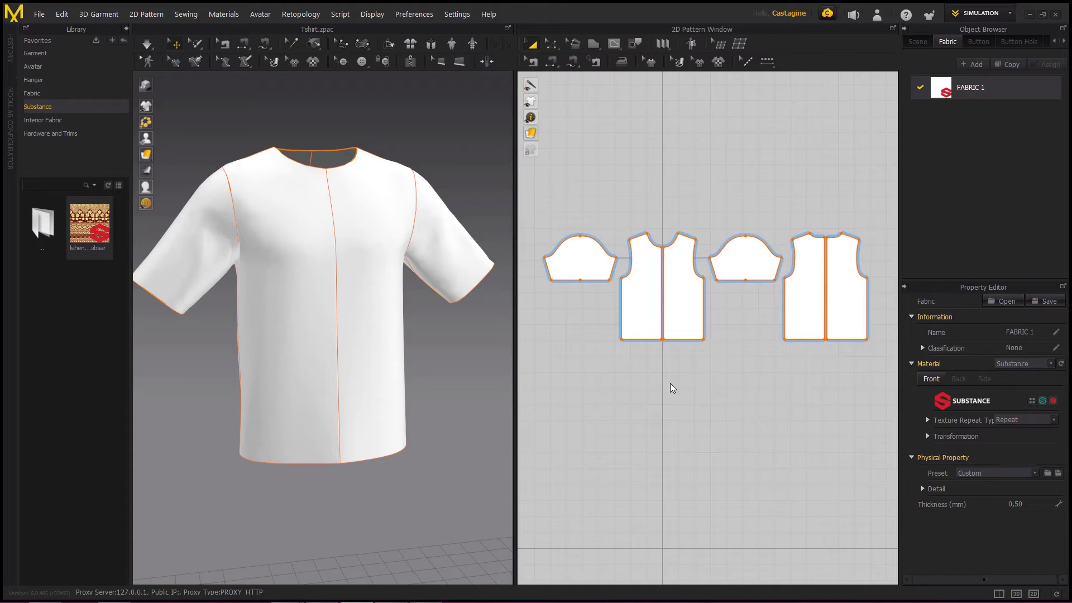
Confirm jersey_stitch.sbsar is in the Substance library folder using its copied path.
{"action": "right_click", "coordinate": [39, 106]}
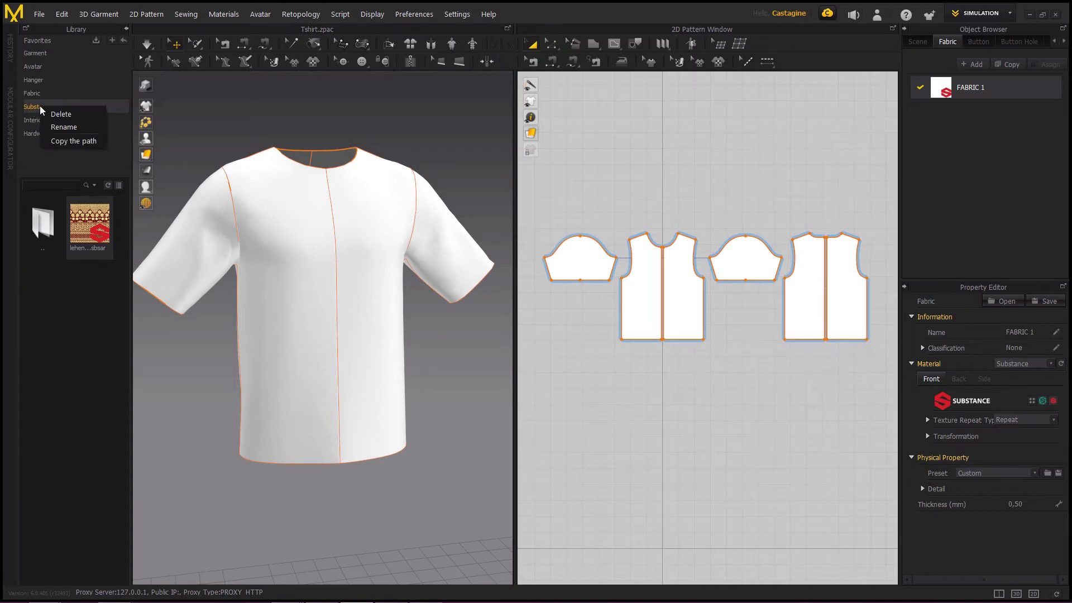
{"action": "left_click", "coordinate": [88, 140]}
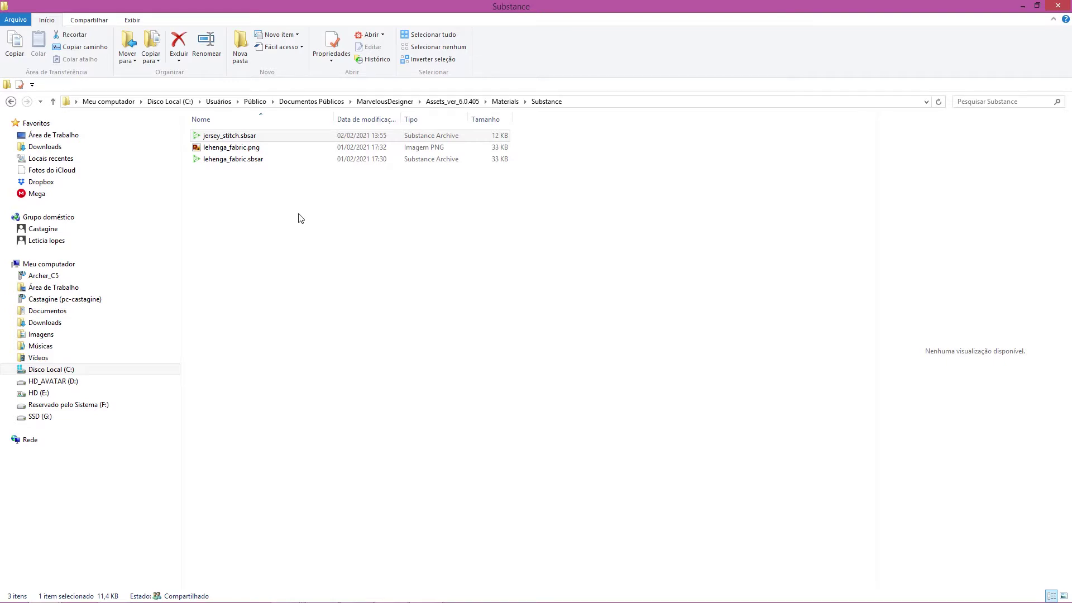
{"action": "left_click", "coordinate": [1022, 6]}
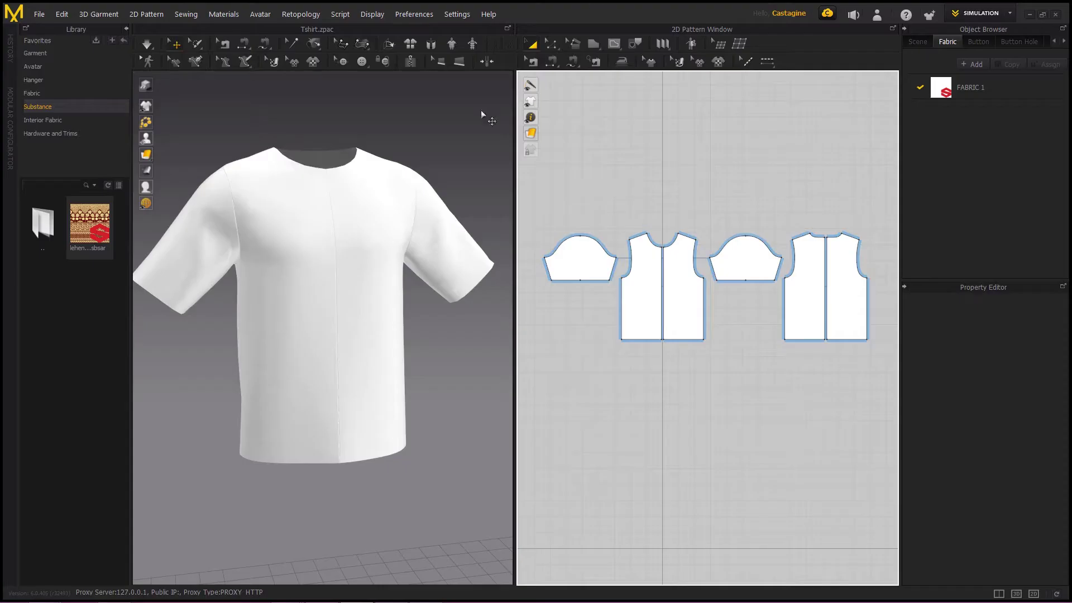
Refresh the Library and drag jersey_stitch.sbsar onto FABRIC 1, turning the shirt dark green.
{"action": "left_click", "coordinate": [109, 185]}
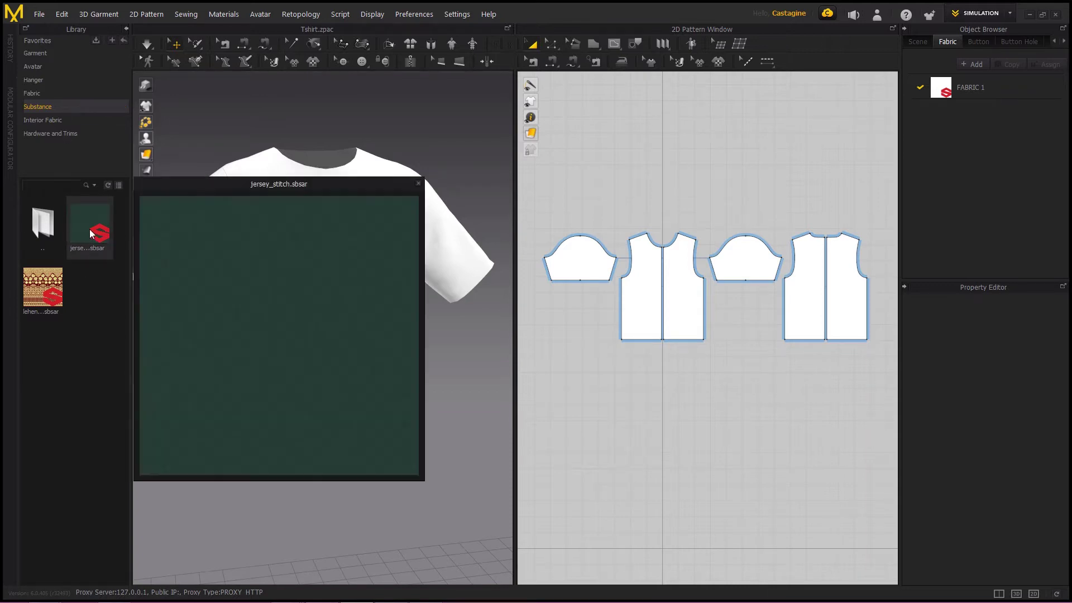
{"action": "left_click_drag", "start_coordinate": [89, 227], "coordinate": [217, 281]}
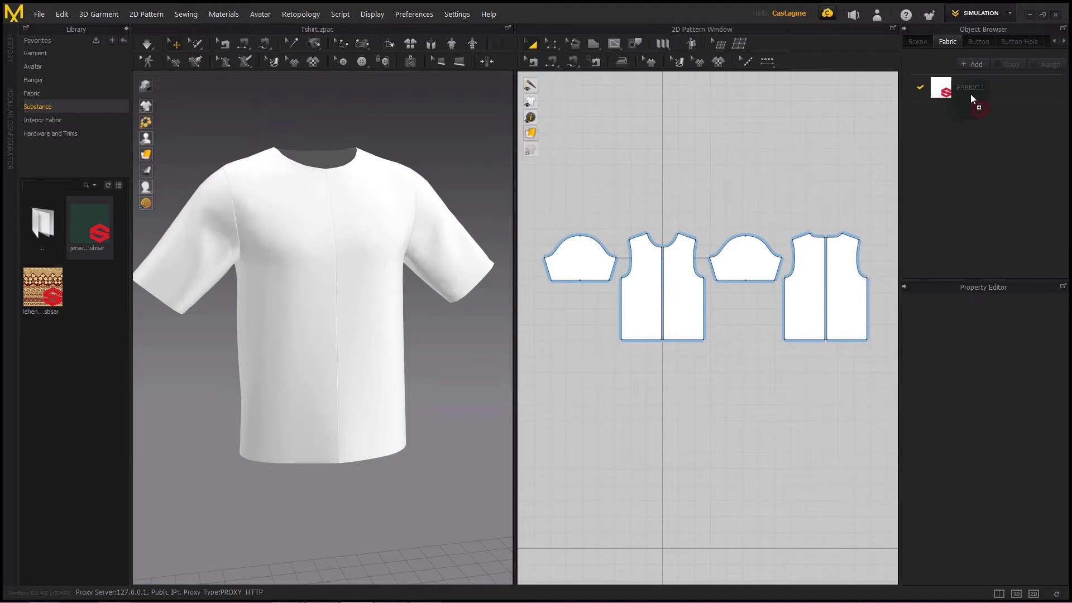
{"action": "left_click_drag", "start_coordinate": [971, 95], "coordinate": [963, 94]}
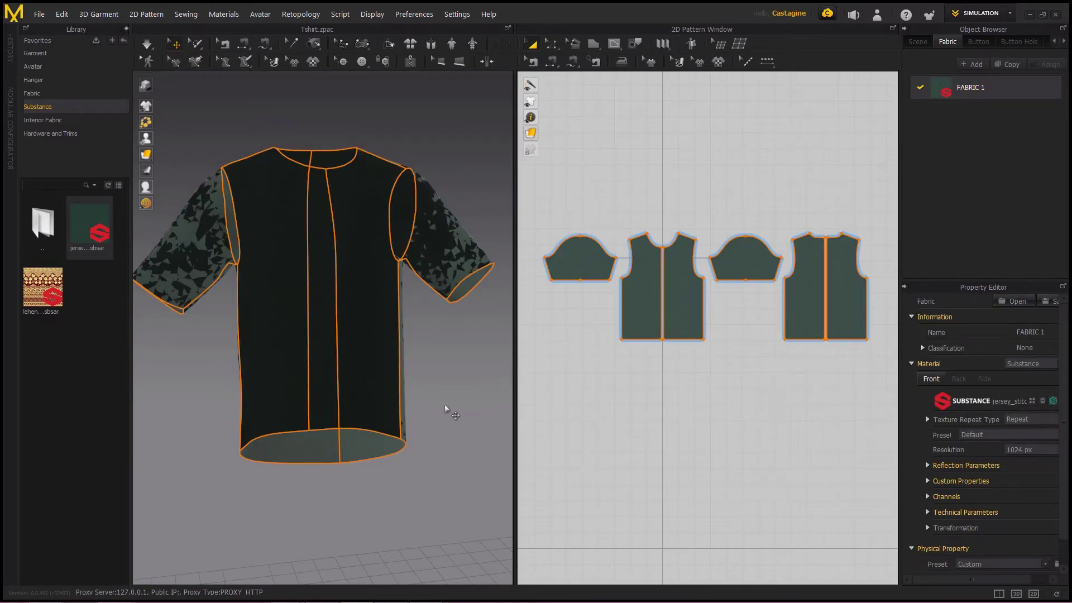
{"action": "left_click", "coordinate": [390, 494]}
{"action": "right_click_drag", "start_coordinate": [379, 426], "coordinate": [366, 422]}
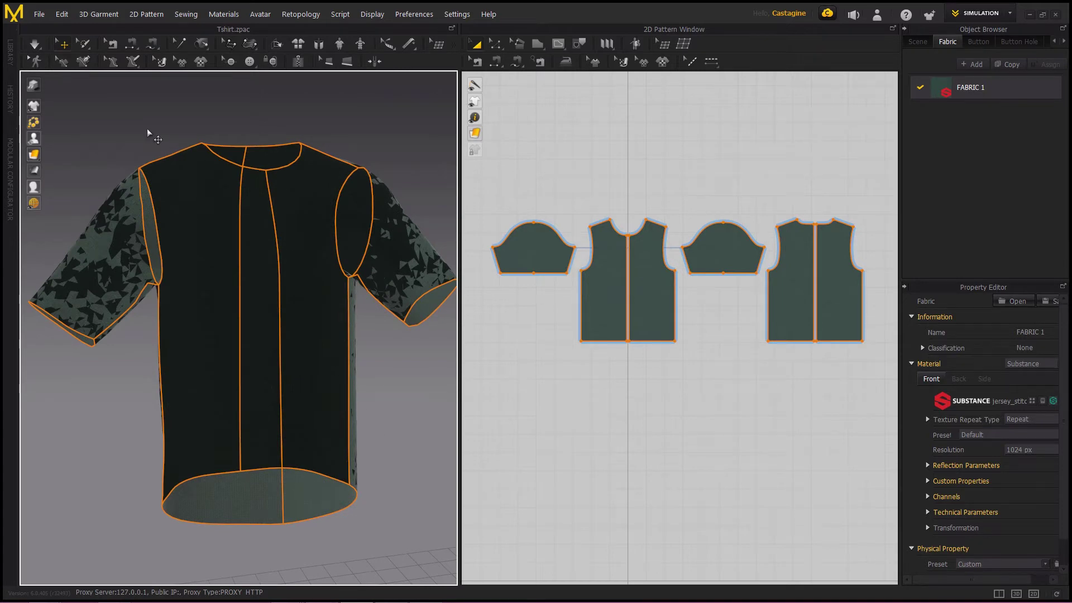
{"action": "mouse_move", "coordinate": [152, 129]}
{"action": "right_mouse_down"}
{"action": "mouse_move", "coordinate": [167, 126]}
{"action": "mouse_move", "coordinate": [120, 210]}
{"action": "right_mouse_up"}
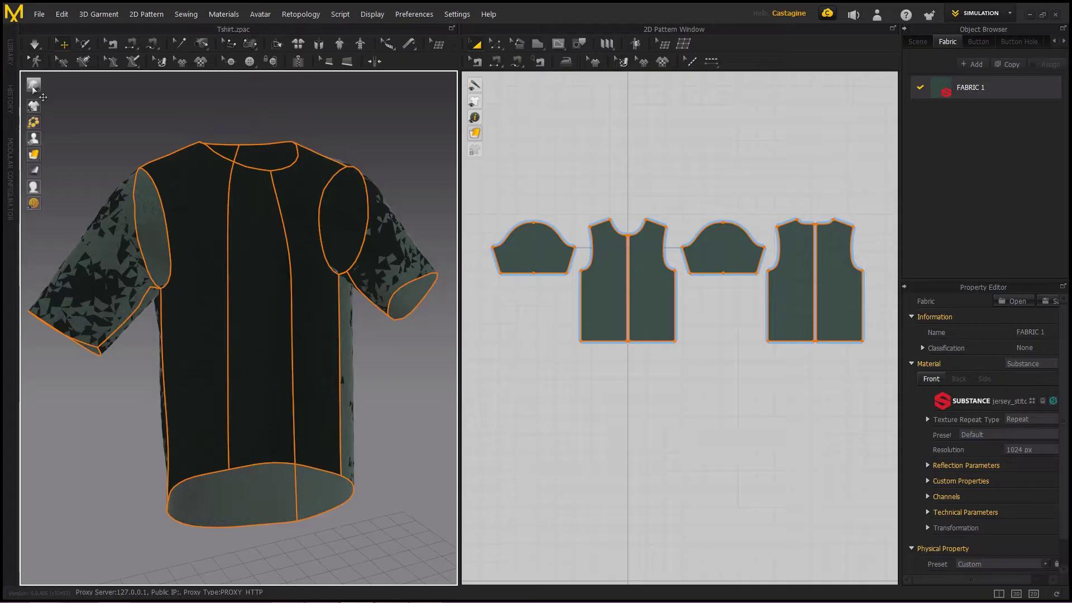
Turn on Quality Render and orbit the shirt to inspect its jersey knit texture.
{"action": "left_click", "coordinate": [34, 86]}
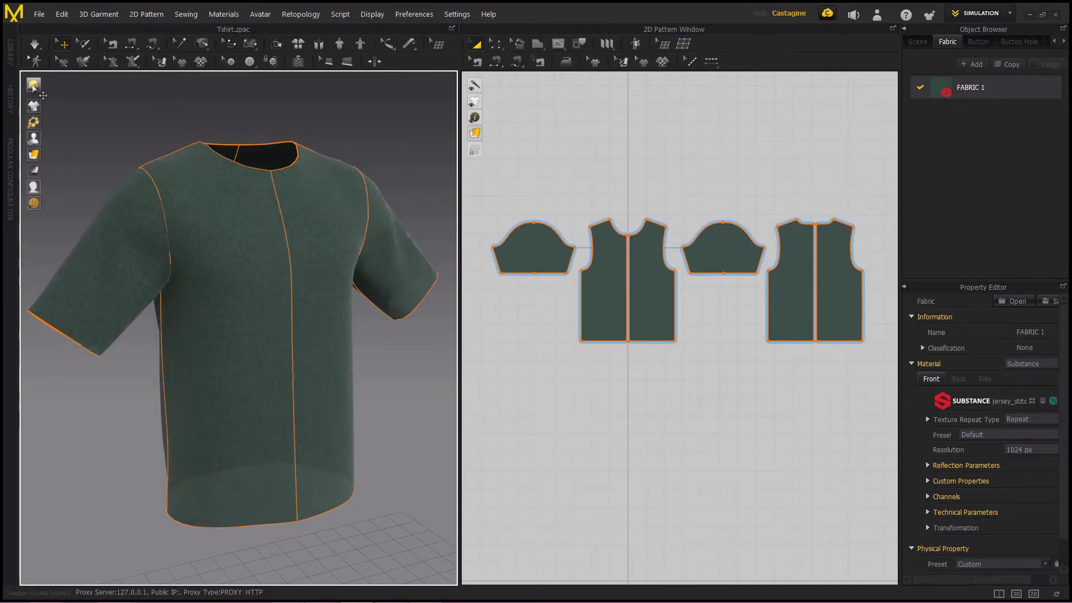
{"action": "scroll", "coordinate": [234, 378], "scroll_direction": "up", "scroll_amount": 2}
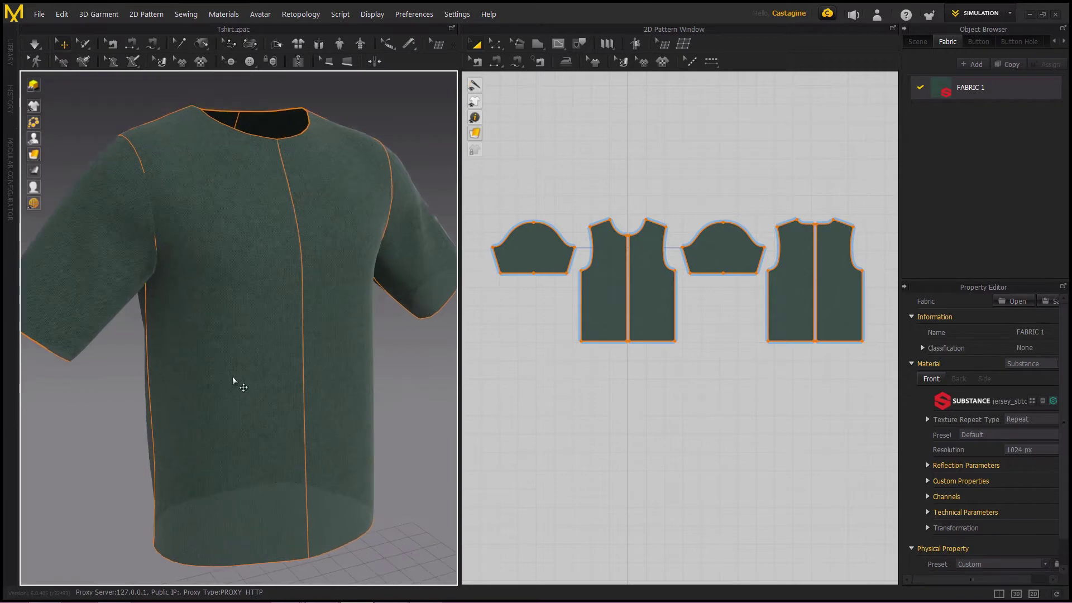
{"action": "scroll", "coordinate": [235, 378], "scroll_direction": "up", "scroll_amount": 5}
{"action": "right_click_drag", "start_coordinate": [173, 382], "coordinate": [249, 371]}
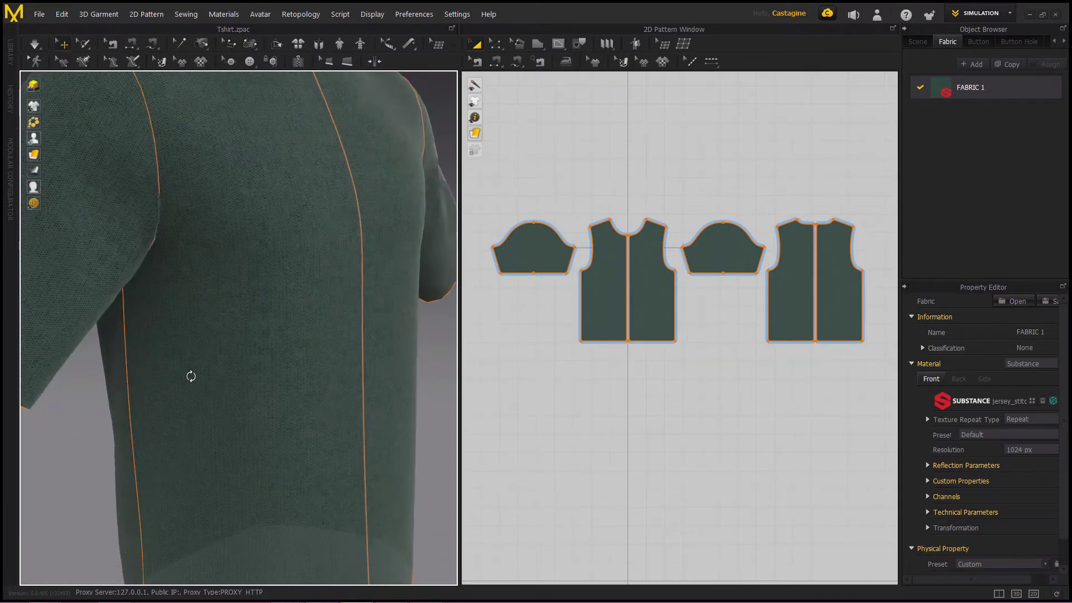
{"action": "scroll", "coordinate": [248, 371], "scroll_direction": "down", "scroll_amount": 5}
{"action": "mouse_move", "coordinate": [307, 376]}
{"action": "right_mouse_down"}
{"action": "mouse_move", "coordinate": [256, 390]}
{"action": "mouse_move", "coordinate": [278, 385]}
{"action": "right_mouse_up"}
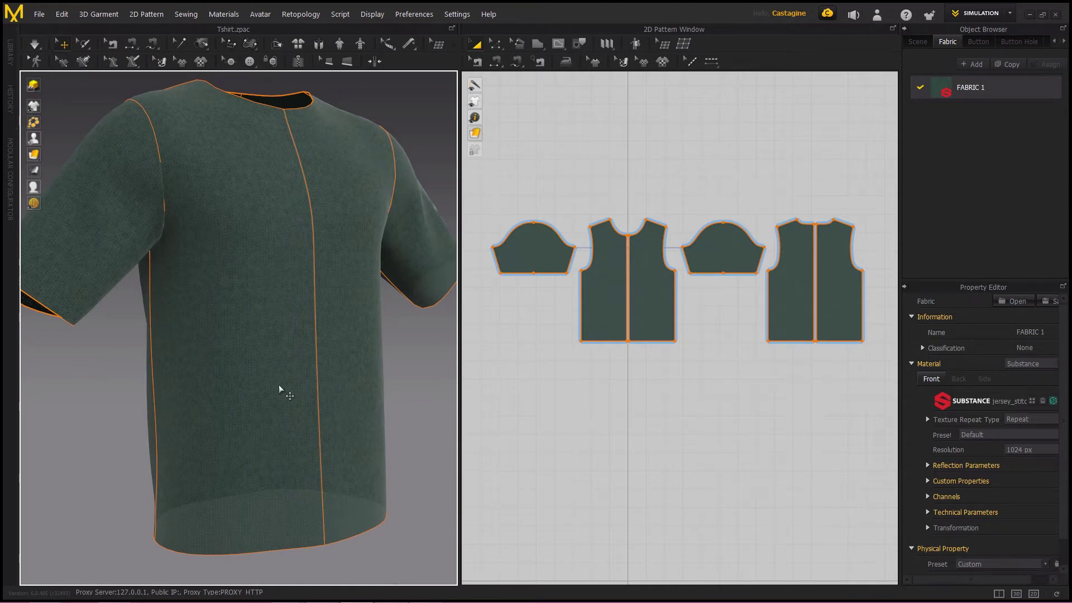
{"action": "mouse_move", "coordinate": [279, 384]}
{"action": "right_mouse_down"}
{"action": "mouse_move", "coordinate": [378, 394]}
{"action": "mouse_move", "coordinate": [343, 433]}
{"action": "mouse_move", "coordinate": [352, 406]}
{"action": "right_mouse_up"}
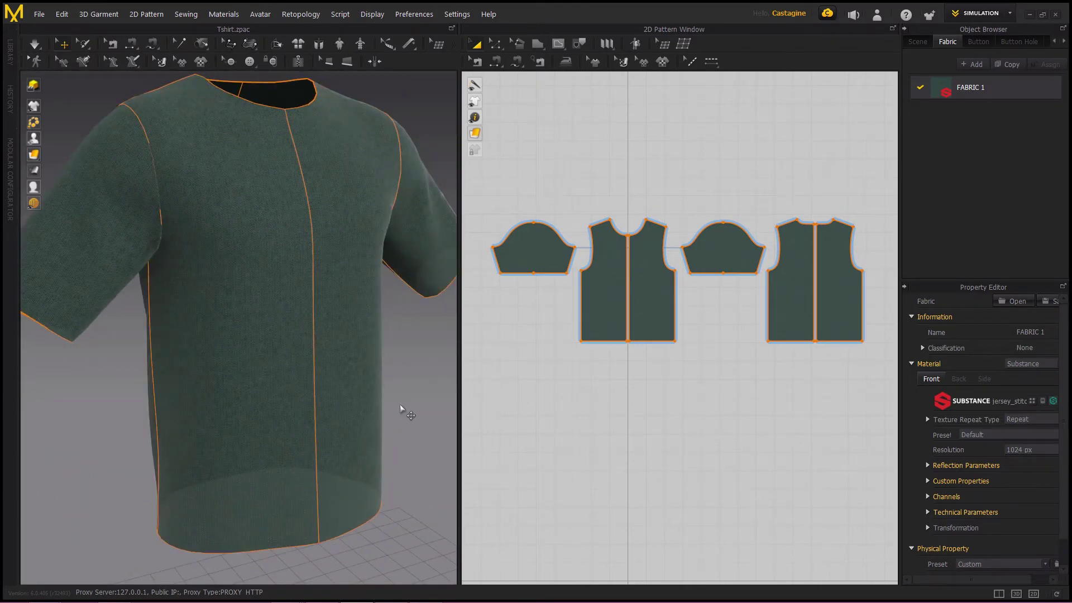
{"action": "right_click_drag", "start_coordinate": [407, 412], "coordinate": [441, 401]}
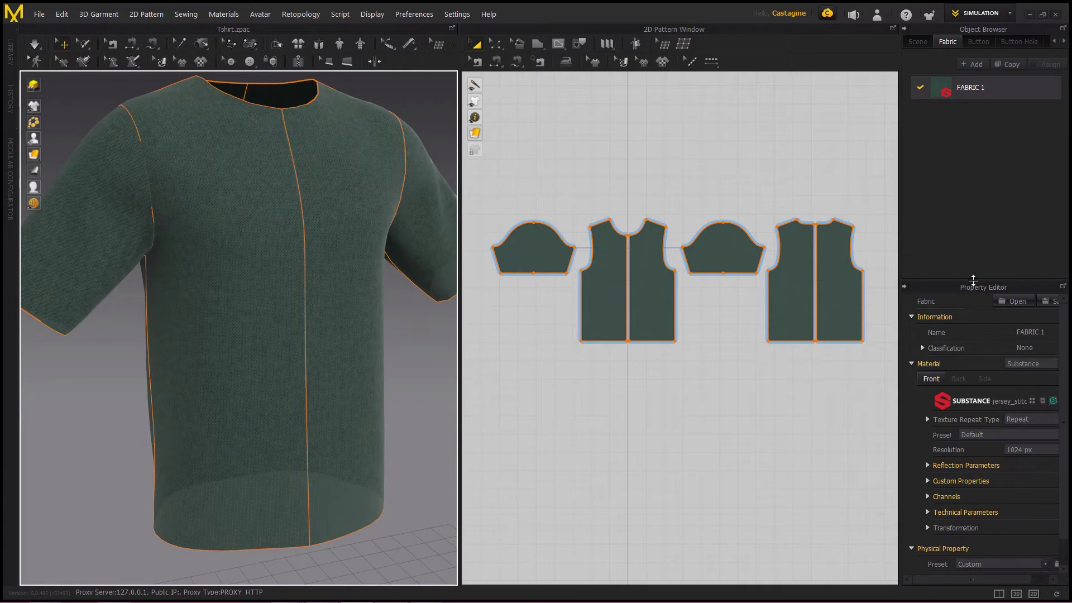
{"action": "left_click_drag", "start_coordinate": [970, 287], "coordinate": [970, 226]}
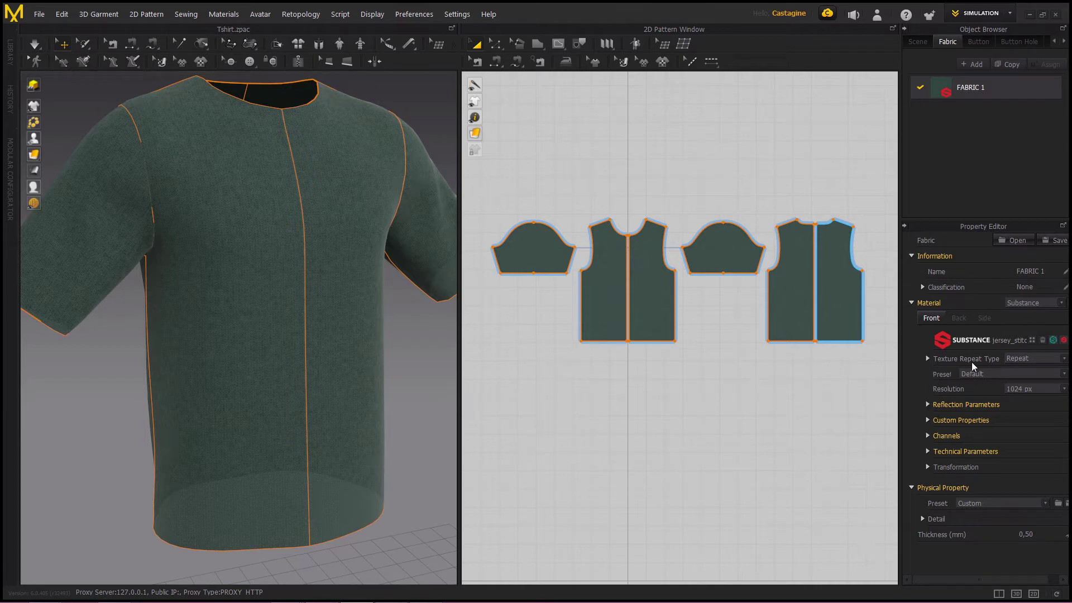
Expand the Reflection Parameters and Custom Properties sections of FABRIC 1's substance.
{"action": "left_click", "coordinate": [928, 404]}
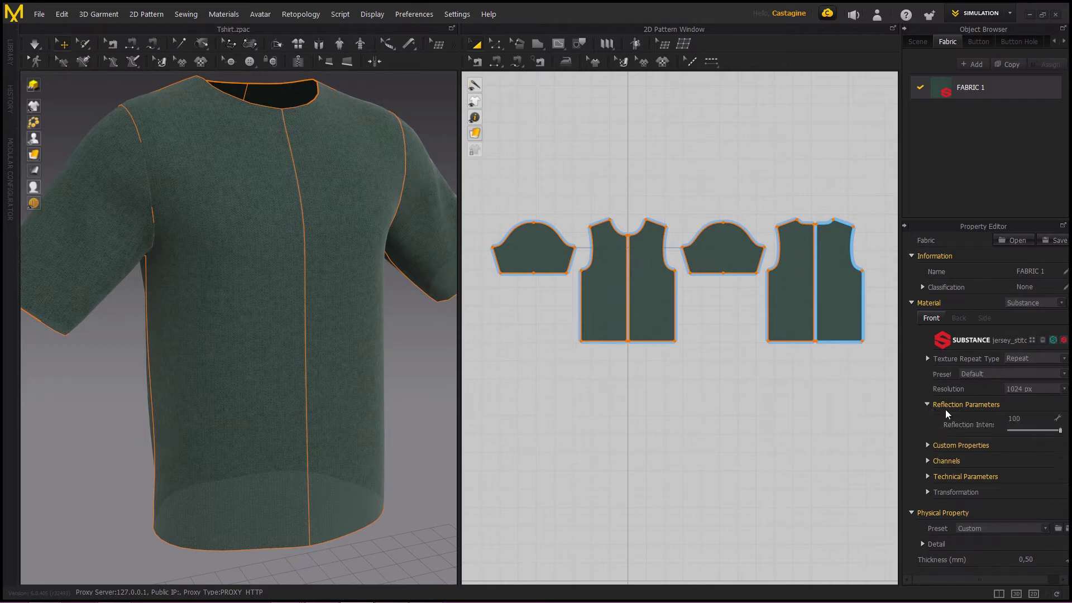
{"action": "left_click", "coordinate": [928, 446]}
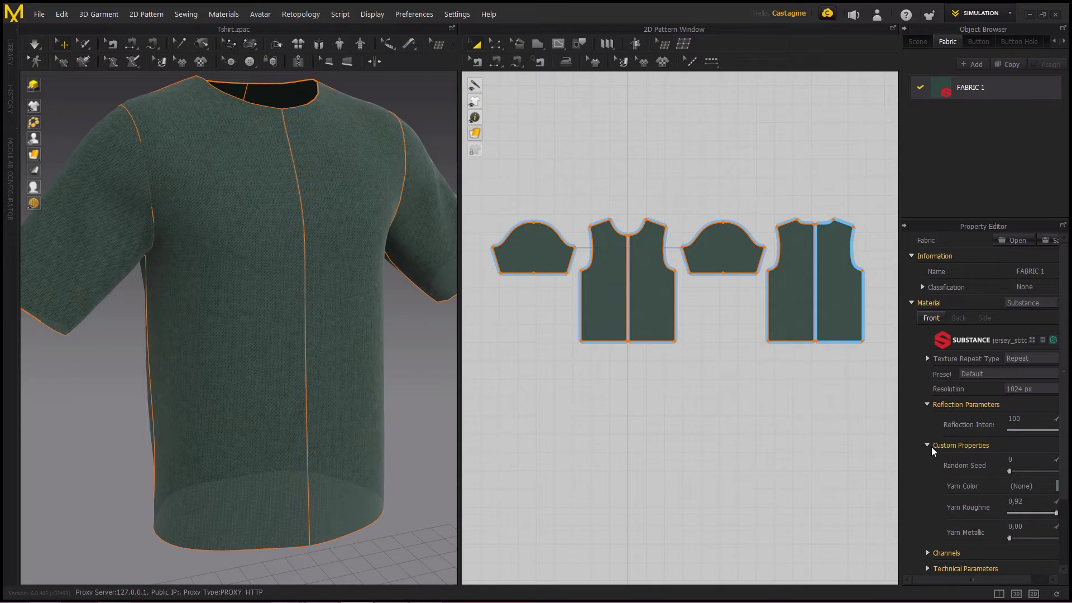
{"action": "scroll", "coordinate": [929, 447], "scroll_direction": "down", "scroll_amount": 2}
{"action": "left_click_drag", "start_coordinate": [900, 539], "coordinate": [867, 539]}
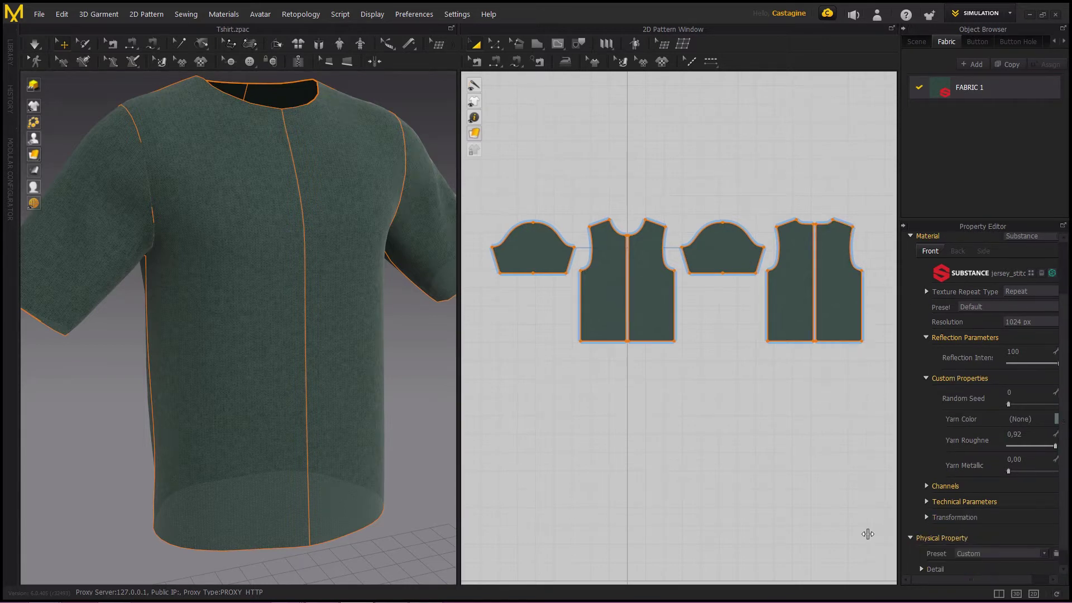
Expand Channels and Technical Parameters and review the settings, including Yarn Roughness 0.92.
{"action": "left_click", "coordinate": [952, 485]}
{"action": "scroll", "coordinate": [949, 488], "scroll_direction": "down", "scroll_amount": 1}
{"action": "left_click", "coordinate": [936, 492]}
{"action": "scroll", "coordinate": [938, 494], "scroll_direction": "down", "scroll_amount": 3}
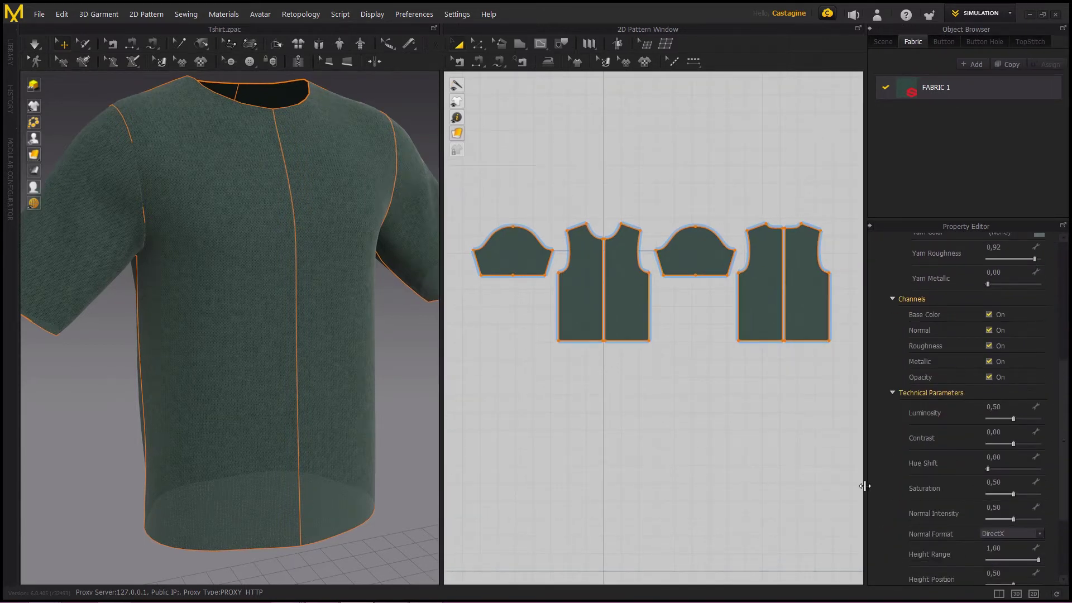
{"action": "scroll", "coordinate": [889, 479], "scroll_direction": "up", "scroll_amount": 4}
{"action": "scroll", "coordinate": [888, 480], "scroll_direction": "up", "scroll_amount": 1}
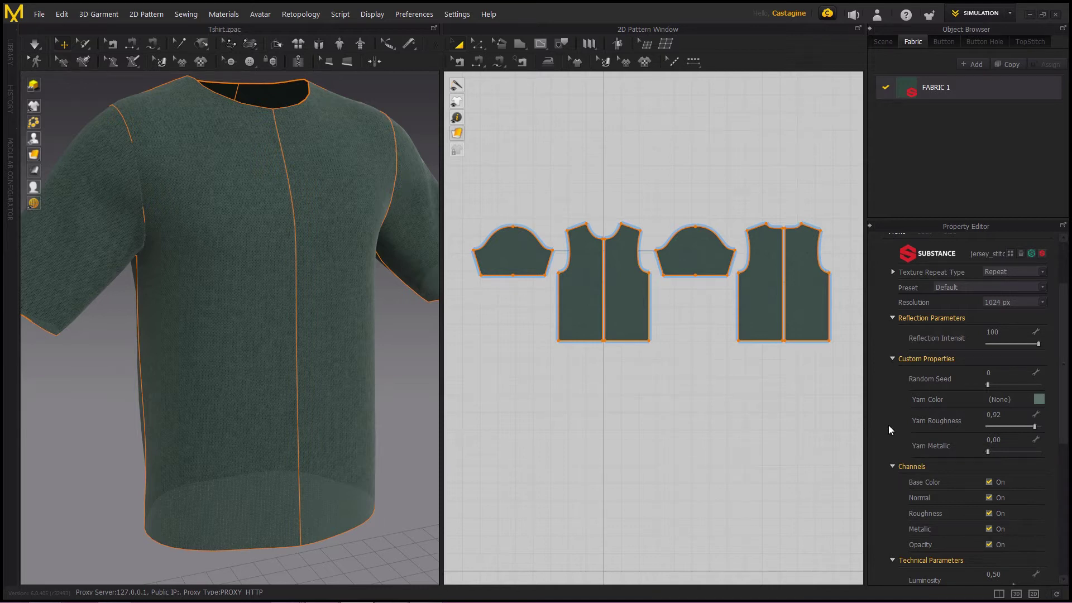
{"action": "scroll", "coordinate": [936, 461], "scroll_direction": "down", "scroll_amount": 3}
{"action": "scroll", "coordinate": [899, 502], "scroll_direction": "down", "scroll_amount": 2}
{"action": "scroll", "coordinate": [898, 503], "scroll_direction": "down", "scroll_amount": 2}
{"action": "scroll", "coordinate": [919, 519], "scroll_direction": "up", "scroll_amount": 3}
{"action": "scroll", "coordinate": [919, 519], "scroll_direction": "up", "scroll_amount": 5}
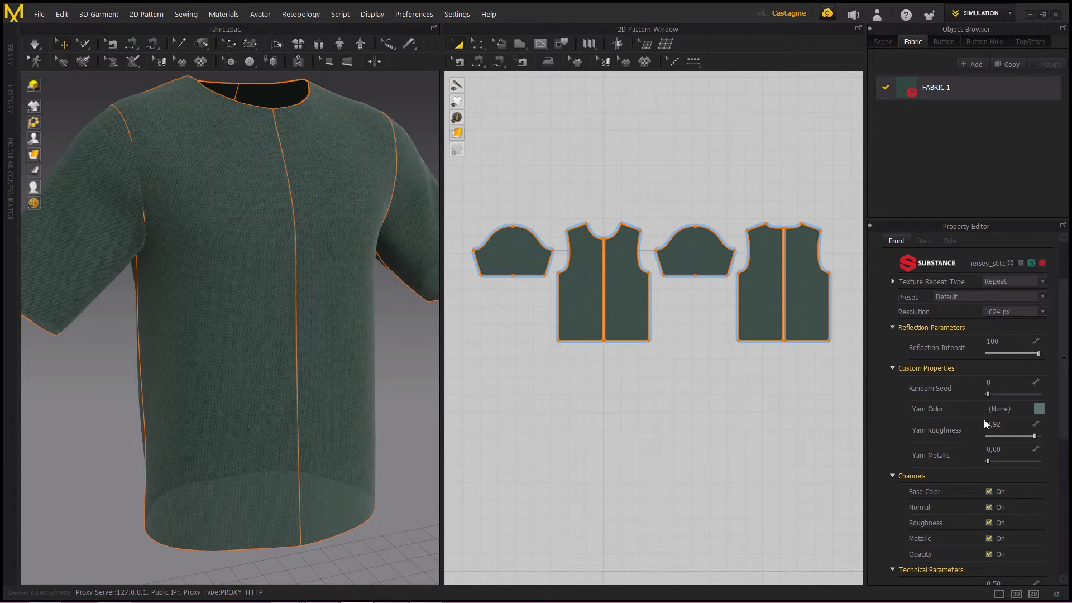
Set the jersey Yarn Color to purple.
{"action": "left_click", "coordinate": [1041, 412]}
{"action": "left_click", "coordinate": [494, 200]}
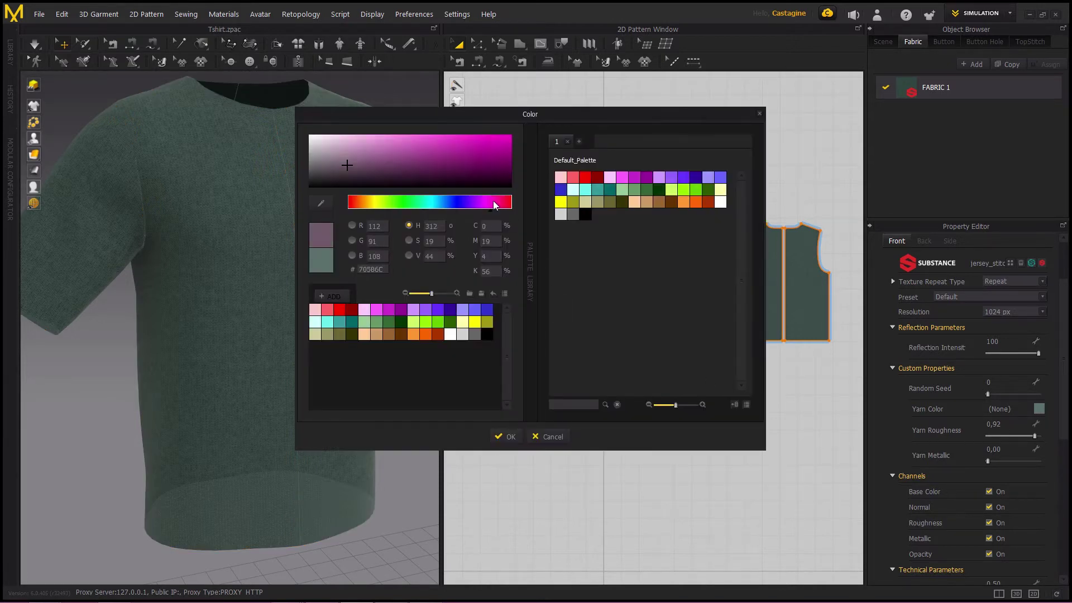
{"action": "left_click", "coordinate": [501, 433]}
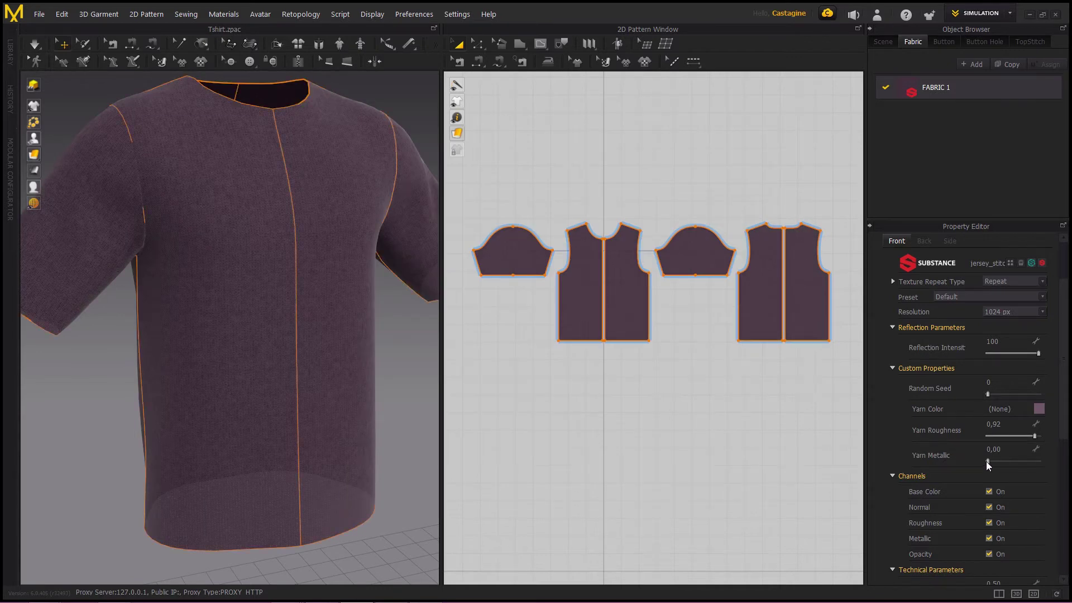
Adjust Yarn Roughness to 0.85 for a matte finish.
{"action": "left_click_drag", "start_coordinate": [988, 462], "coordinate": [1050, 467]}
{"action": "left_click_drag", "start_coordinate": [1034, 436], "coordinate": [986, 437]}
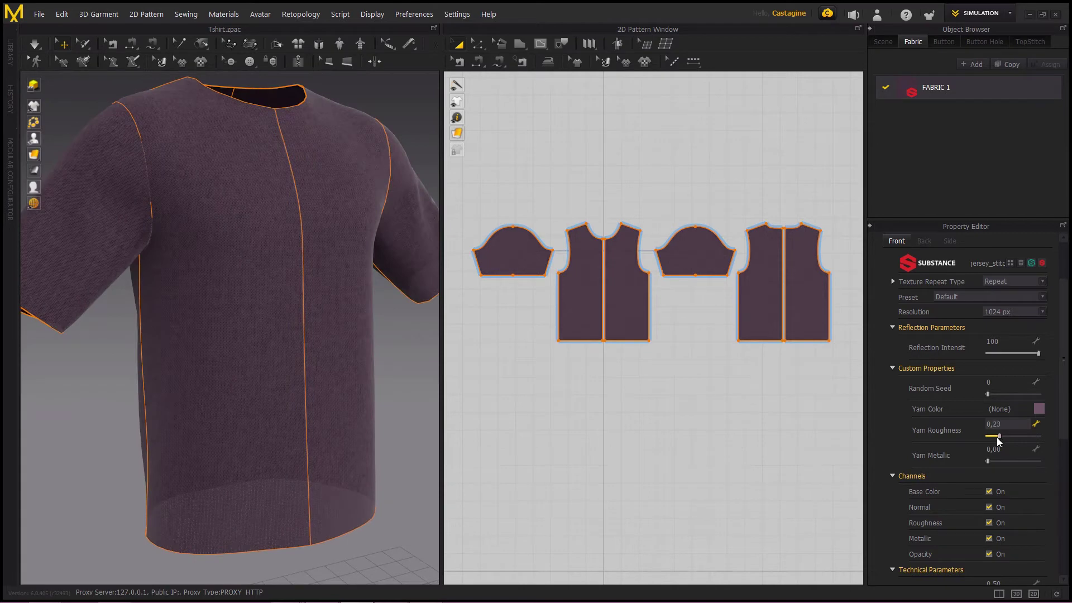
{"action": "mouse_move", "coordinate": [366, 404]}
{"action": "right_mouse_down"}
{"action": "mouse_move", "coordinate": [263, 411]}
{"action": "mouse_move", "coordinate": [347, 443]}
{"action": "mouse_move", "coordinate": [412, 413]}
{"action": "right_mouse_up"}
{"action": "left_click_drag", "start_coordinate": [989, 435], "coordinate": [1005, 436]}
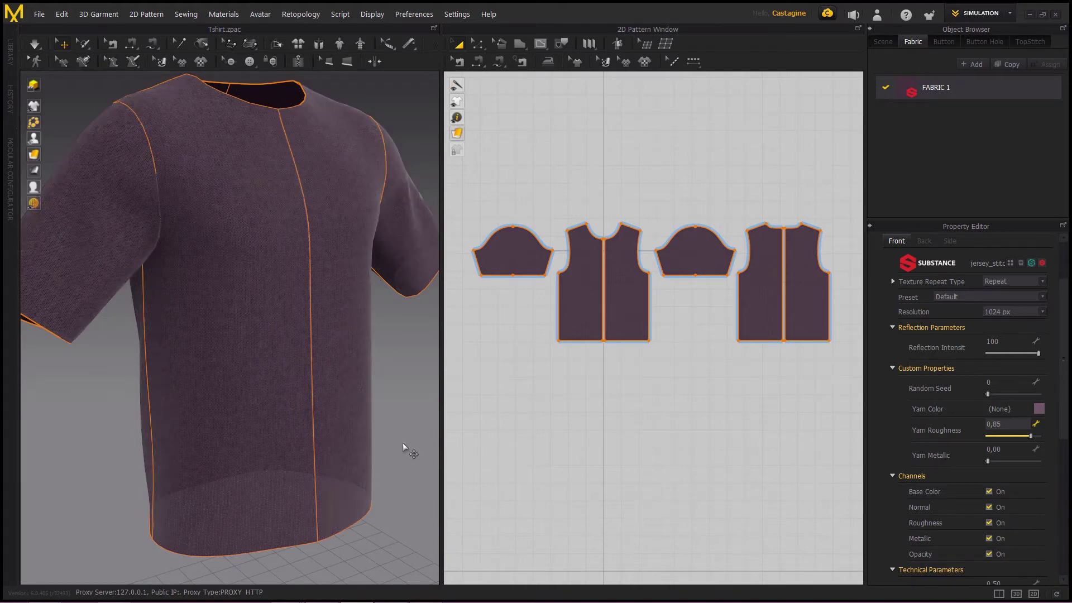
{"action": "right_click_drag", "start_coordinate": [403, 444], "coordinate": [393, 440]}
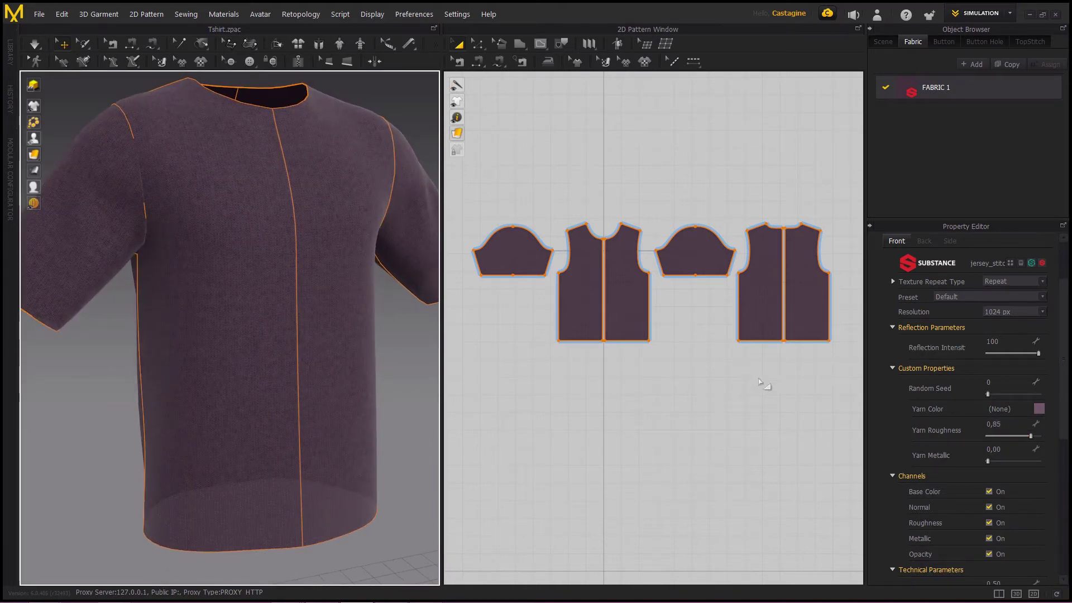
Turn the lehenga fabric's Opacity channel Off and orbit the shirt to a front view.
{"action": "left_click", "coordinate": [893, 368]}
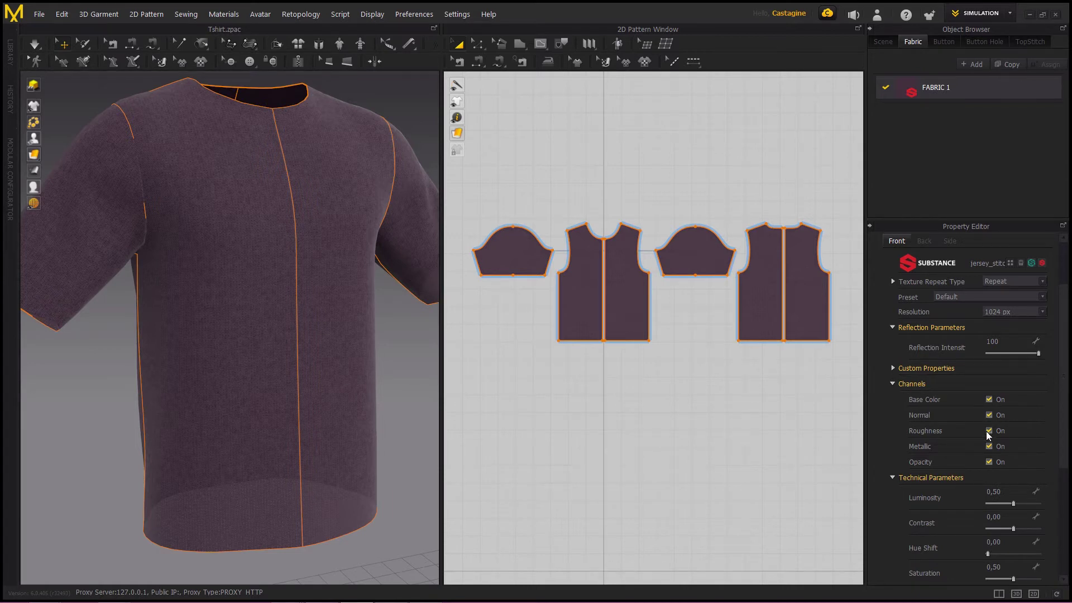
{"action": "left_click", "coordinate": [988, 462]}
{"action": "mouse_move", "coordinate": [411, 354]}
{"action": "right_mouse_down"}
{"action": "mouse_move", "coordinate": [209, 346]}
{"action": "mouse_move", "coordinate": [223, 349]}
{"action": "right_mouse_up"}
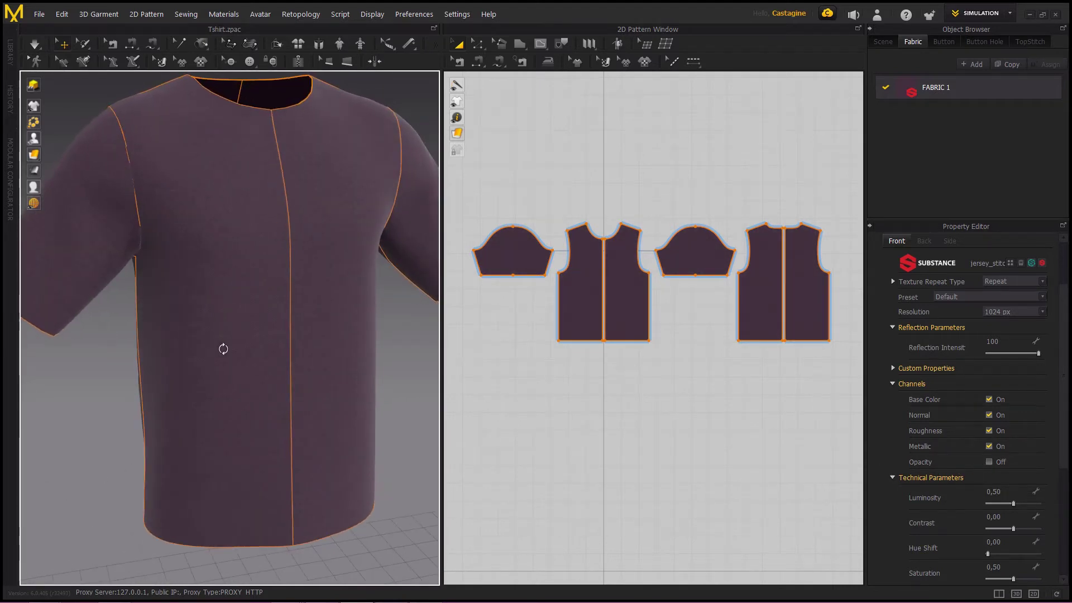
{"action": "scroll", "coordinate": [926, 465], "scroll_direction": "up", "scroll_amount": 1}
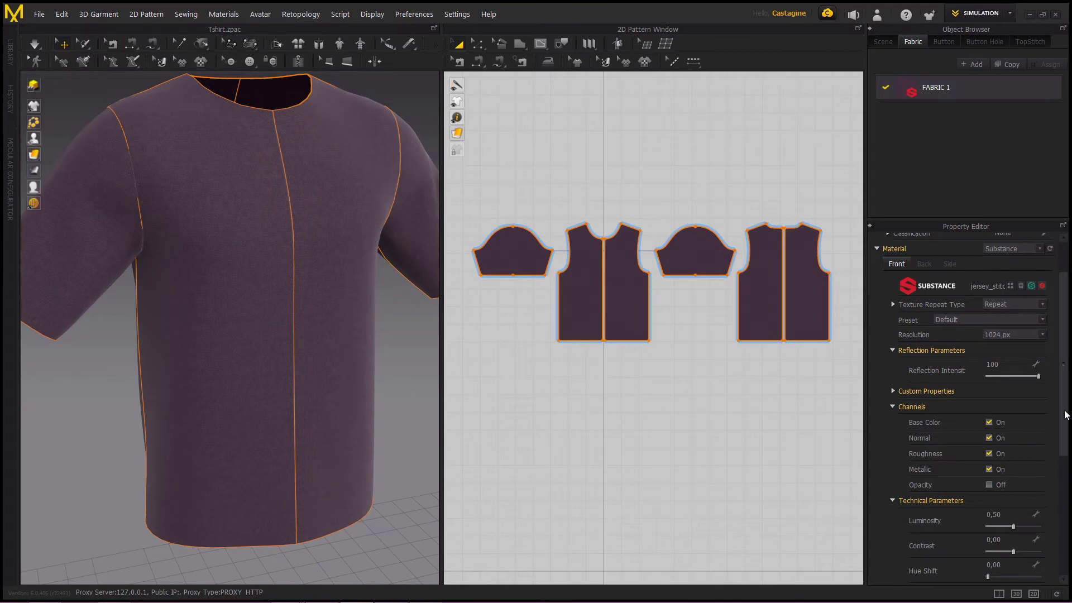
{"action": "left_click_drag", "start_coordinate": [1065, 415], "coordinate": [1062, 512]}
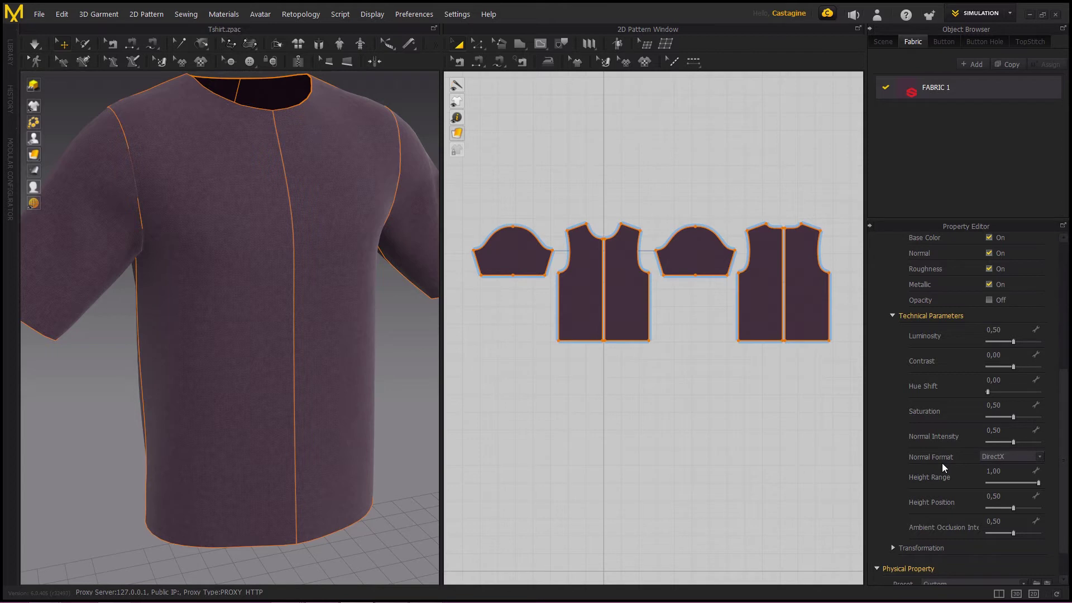
{"action": "left_click_drag", "start_coordinate": [1063, 479], "coordinate": [1065, 329]}
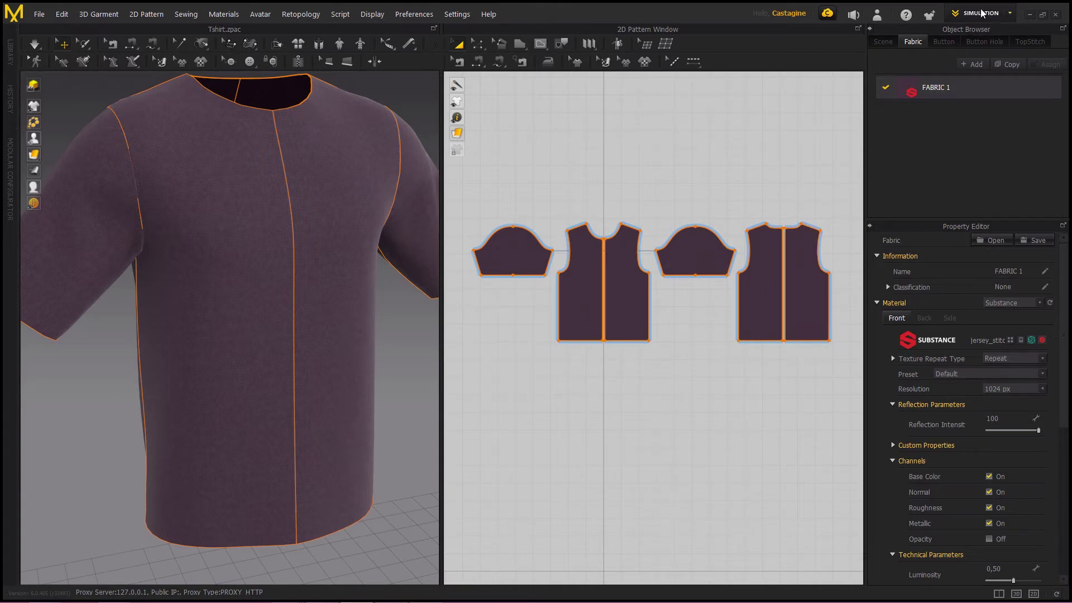
{"action": "left_click", "coordinate": [1010, 15]}
In UV Editor mode, drag lehenga_fabric.sbsar from the Substance library onto FABRIC 1.
{"action": "left_click", "coordinate": [974, 95]}
{"action": "left_click", "coordinate": [953, 87]}
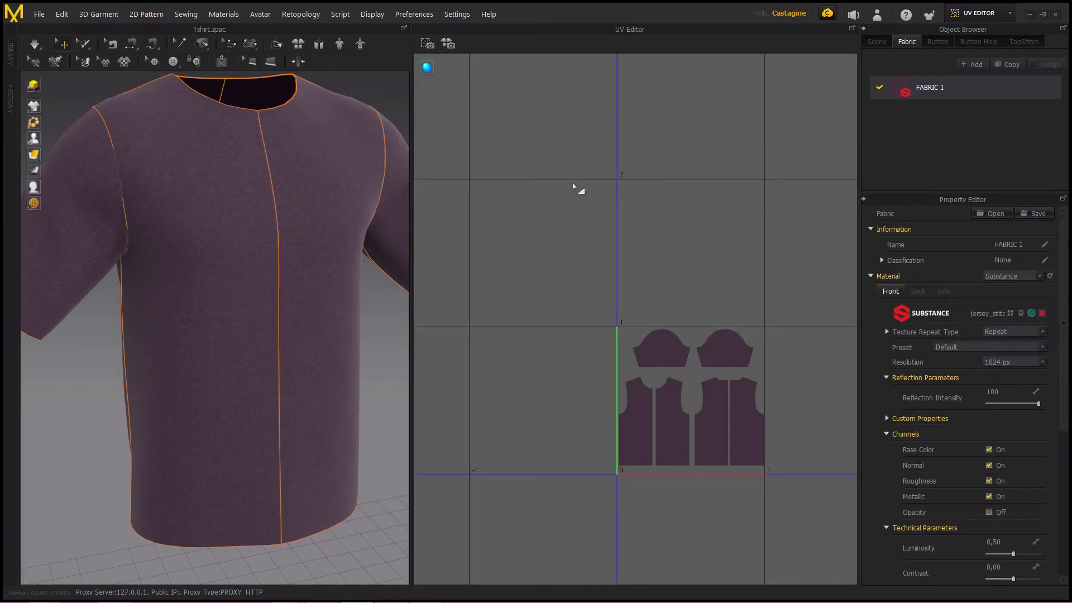
{"action": "left_click", "coordinate": [14, 61]}
{"action": "mouse_move", "coordinate": [42, 289]}
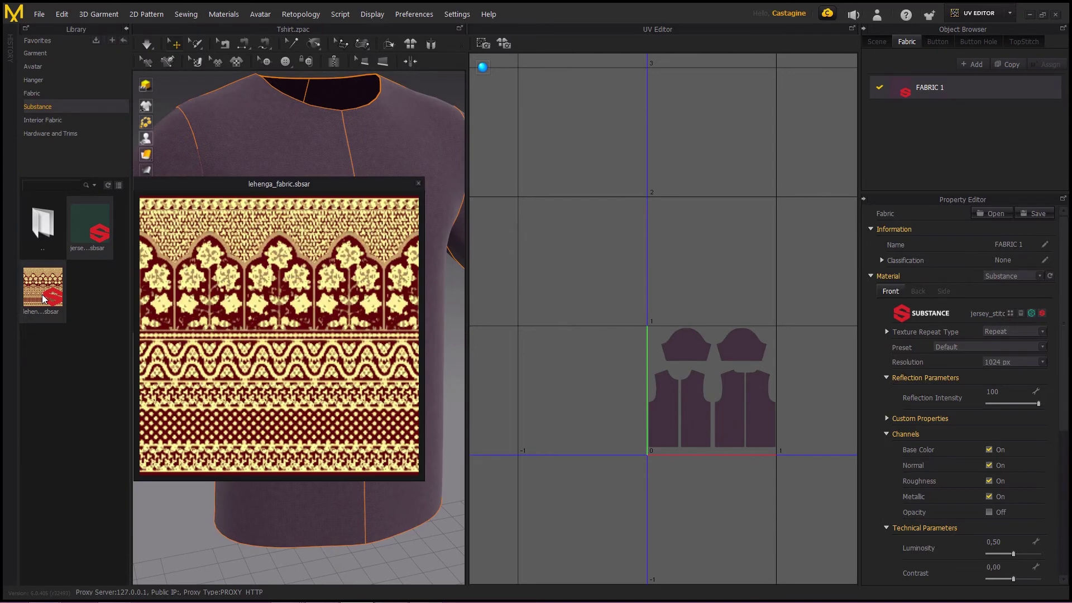
{"action": "left_click_drag", "start_coordinate": [39, 294], "coordinate": [908, 154]}
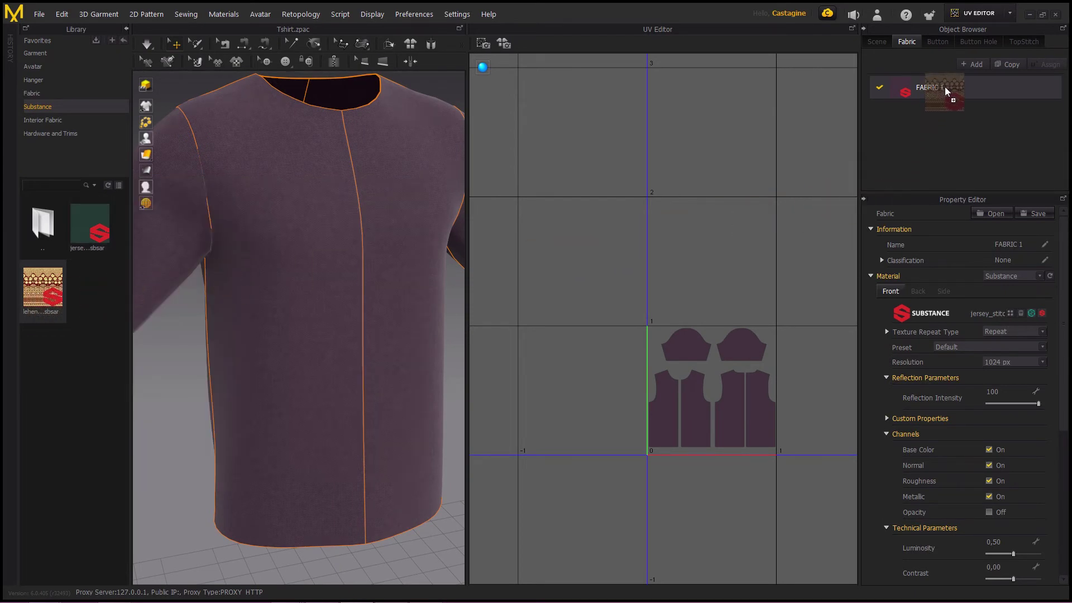
{"action": "left_click_drag", "start_coordinate": [908, 155], "coordinate": [948, 90]}
{"action": "scroll", "coordinate": [690, 398], "scroll_direction": "up", "scroll_amount": 5}
{"action": "scroll", "coordinate": [690, 398], "scroll_direction": "down", "scroll_amount": 1}
{"action": "scroll", "coordinate": [686, 450], "scroll_direction": "down", "scroll_amount": 3}
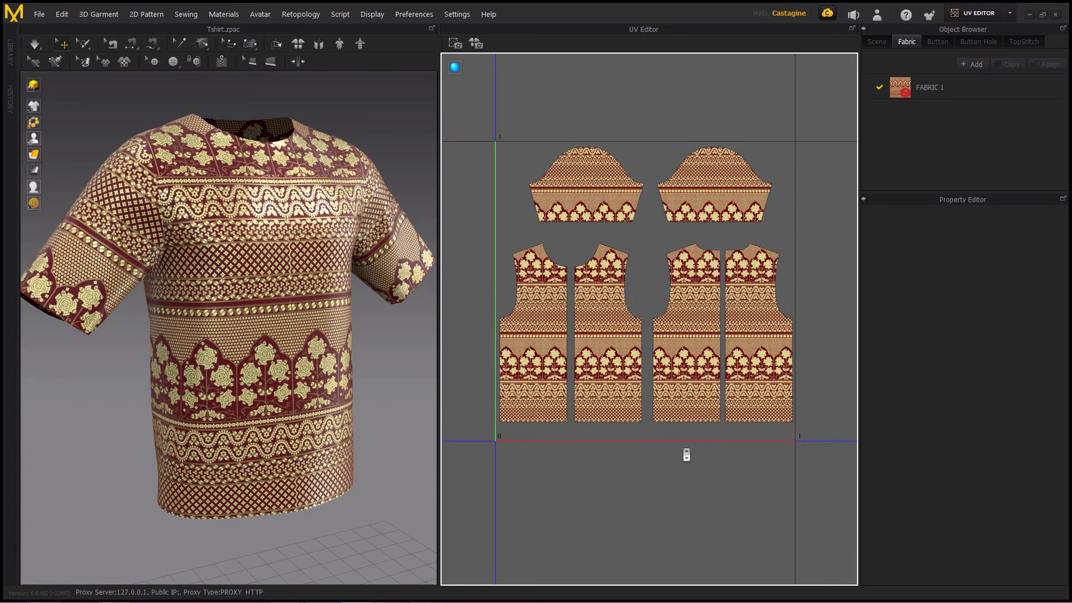
{"action": "scroll", "coordinate": [670, 483], "scroll_direction": "down", "scroll_amount": 1}
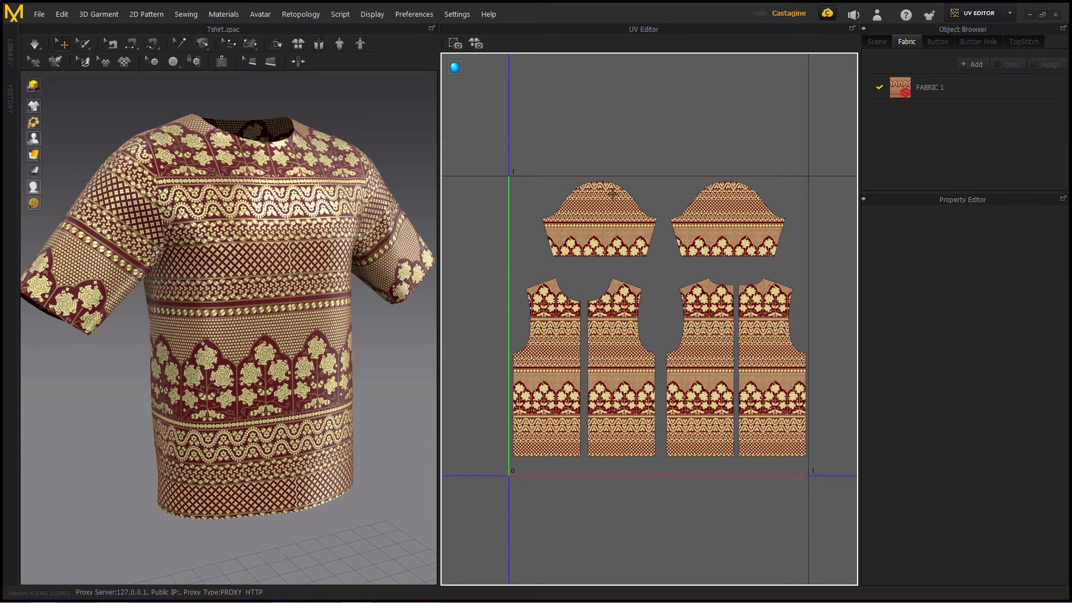
{"action": "left_click", "coordinate": [944, 90]}
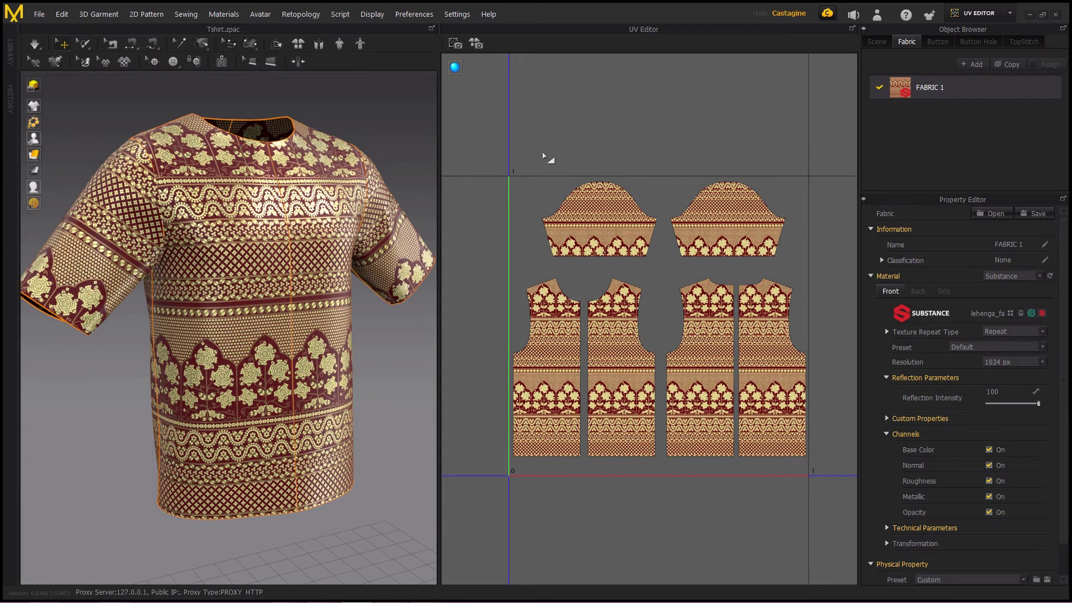
Shift the left sleeve's UV piece slightly up-left in the UV Editor.
{"action": "left_click", "coordinate": [611, 211]}
{"action": "mouse_move", "coordinate": [610, 211]}
{"action": "left_mouse_down"}
{"action": "mouse_move", "coordinate": [582, 196]}
{"action": "mouse_move", "coordinate": [586, 206]}
{"action": "left_mouse_up"}
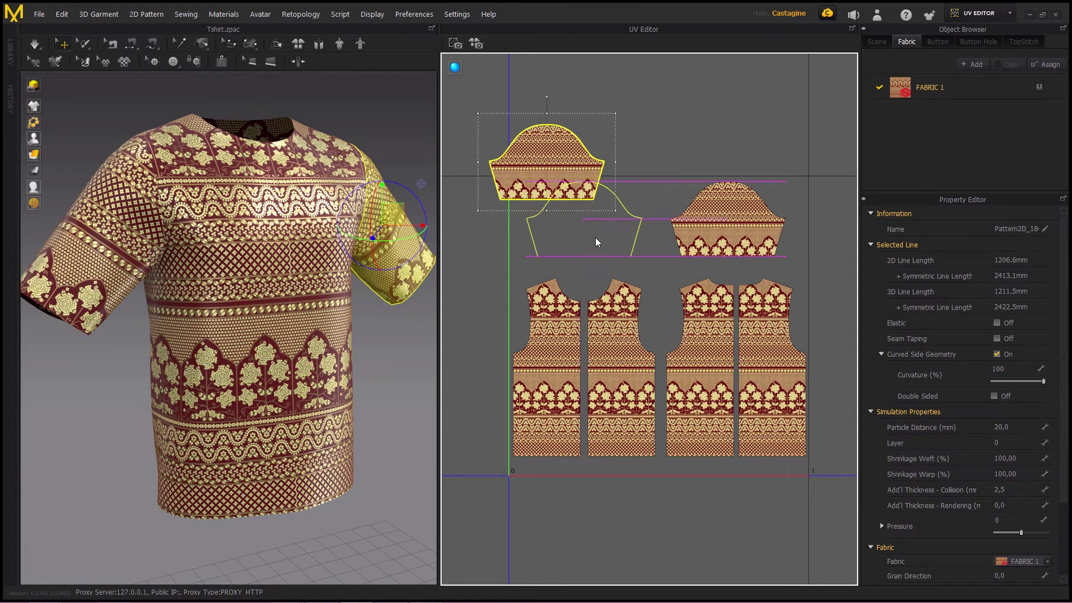
{"action": "right_click_drag", "start_coordinate": [395, 288], "coordinate": [312, 290]}
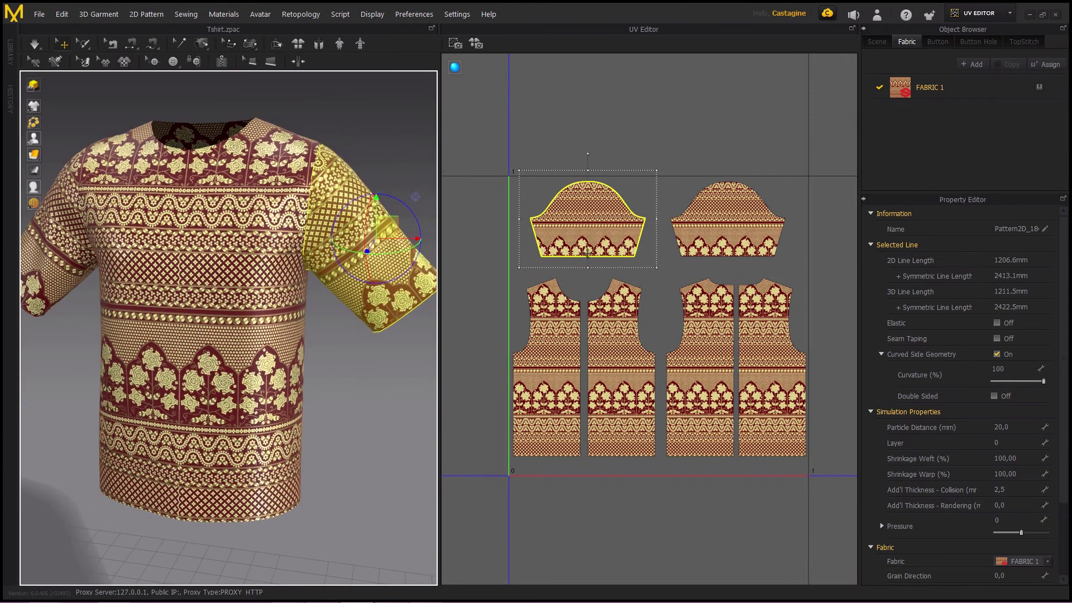
{"action": "left_click_drag", "start_coordinate": [619, 211], "coordinate": [615, 179]}
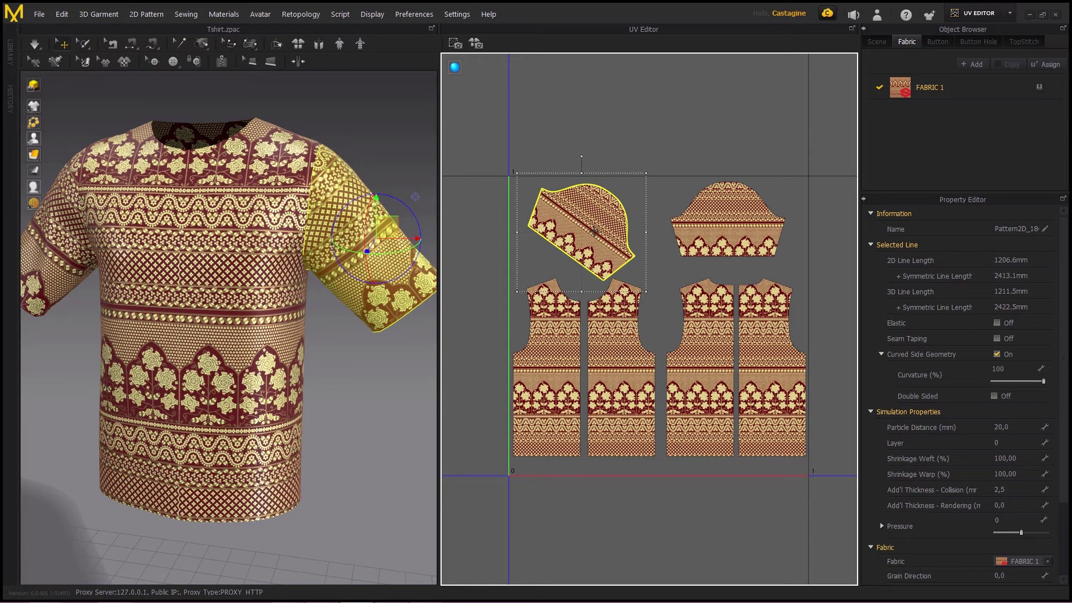
Use Edit Texture (3D) to drag the sleeve's texture direction line lower.
{"action": "left_click", "coordinate": [607, 222]}
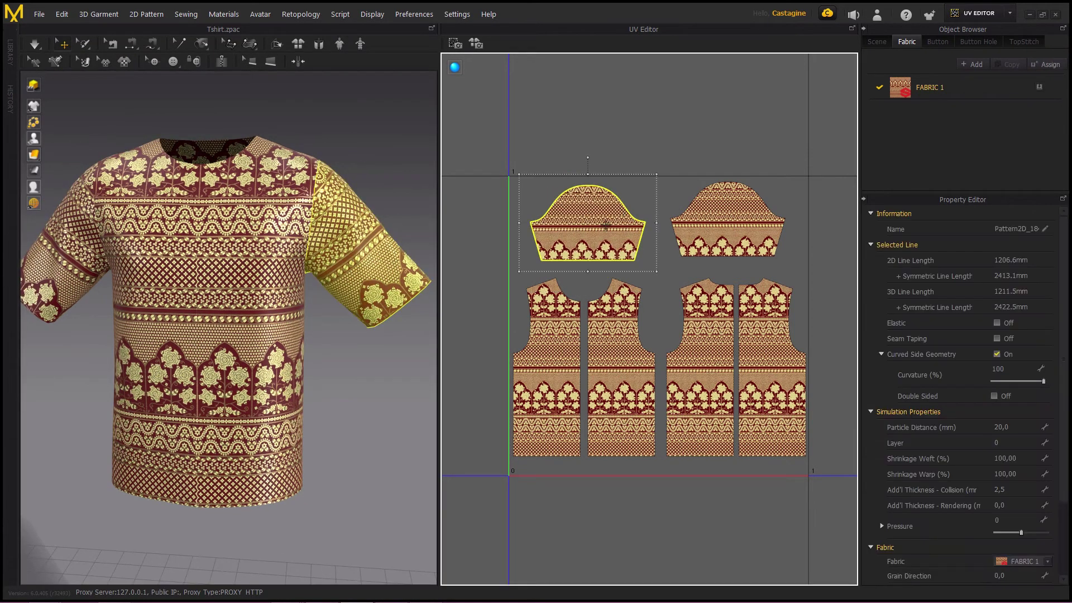
{"action": "left_click", "coordinate": [85, 66]}
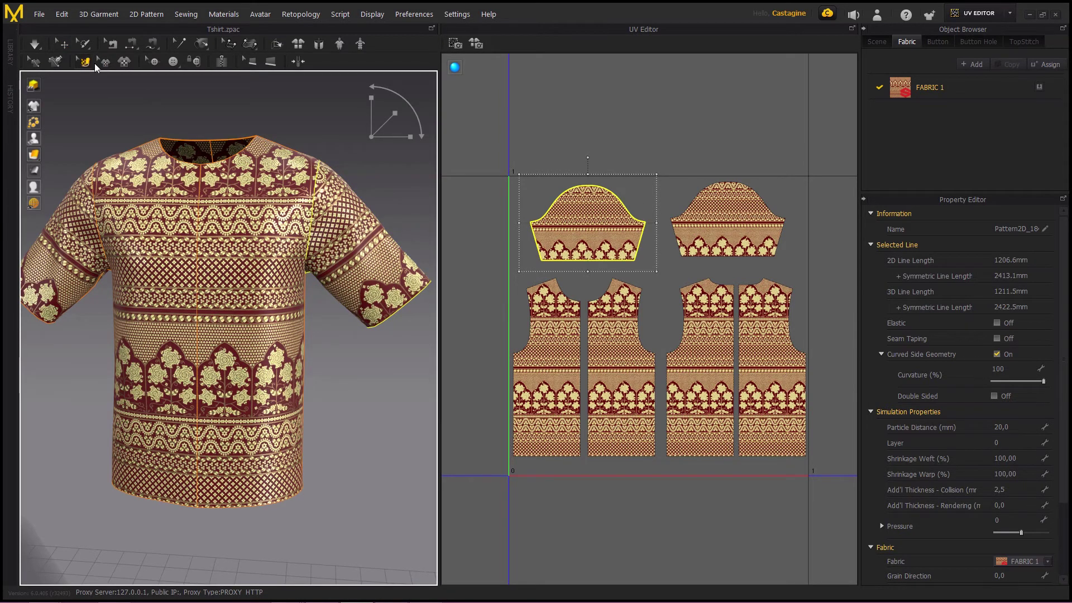
{"action": "left_click", "coordinate": [367, 241]}
{"action": "mouse_move", "coordinate": [367, 240]}
{"action": "left_mouse_down"}
{"action": "mouse_move", "coordinate": [365, 263]}
{"action": "mouse_move", "coordinate": [363, 232]}
{"action": "left_mouse_up"}
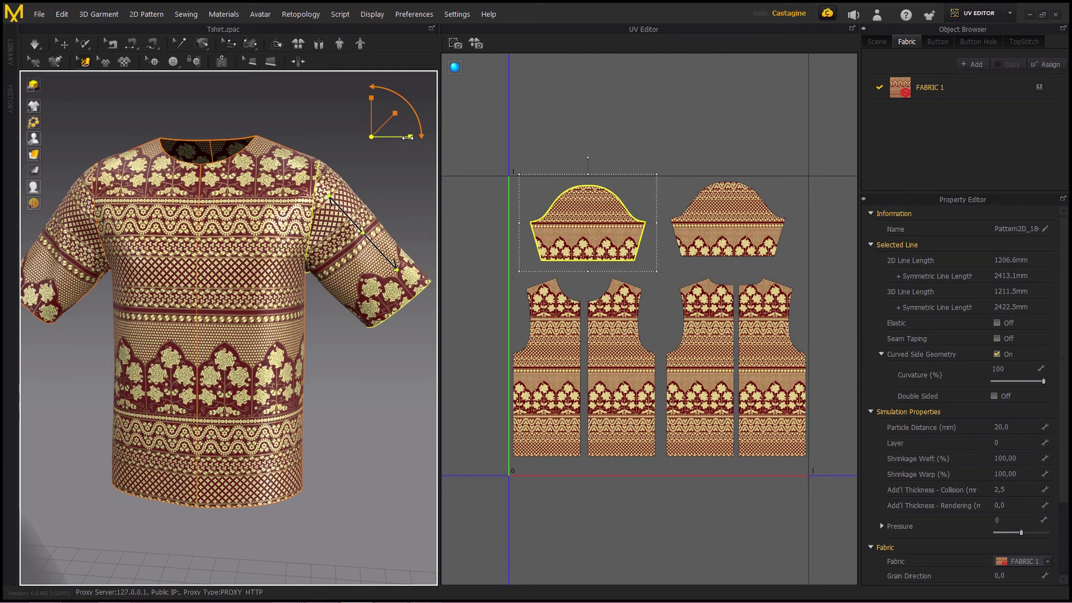
{"action": "mouse_move", "coordinate": [410, 118]}
{"action": "left_mouse_down"}
{"action": "mouse_move", "coordinate": [404, 112]}
{"action": "mouse_move", "coordinate": [400, 125]}
{"action": "left_mouse_up"}
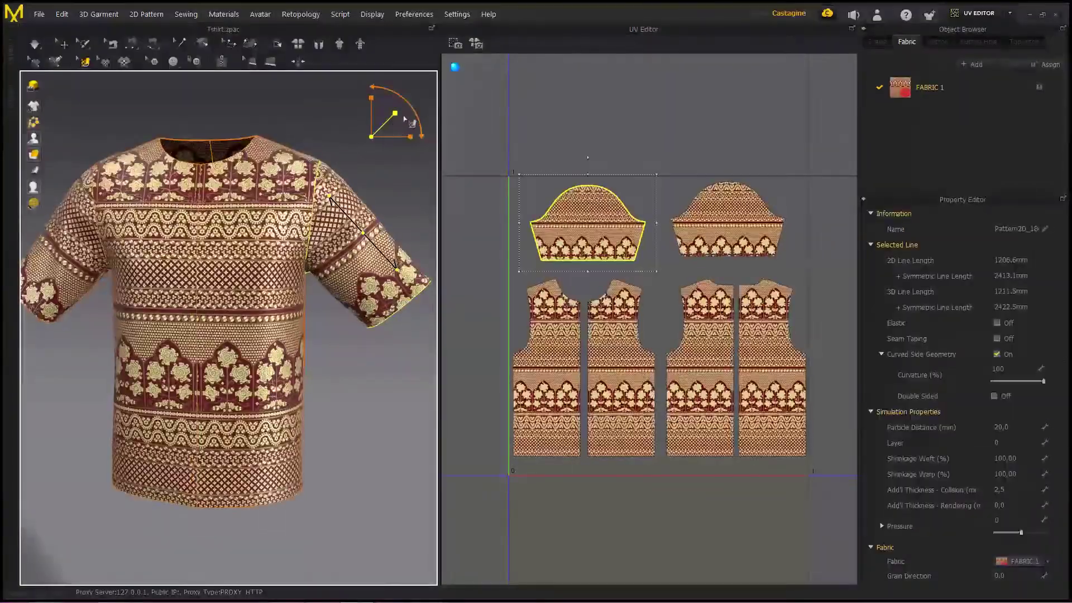
{"action": "left_click", "coordinate": [939, 92]}
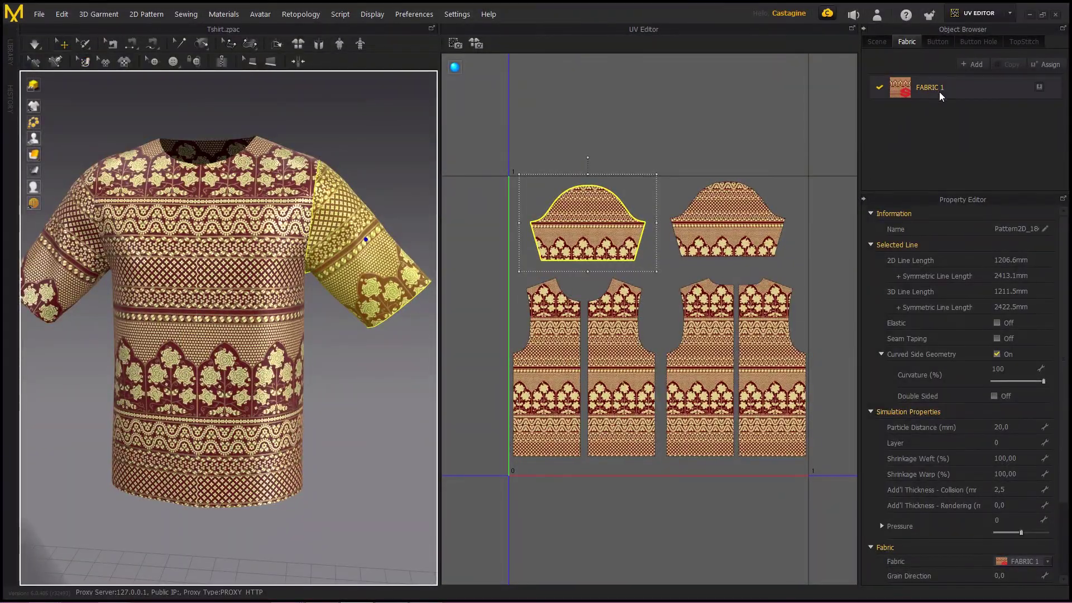
Set FABRIC 1's Texture Repeat Type to Unified Map, then move and shrink the left sleeve UV piece.
{"action": "left_click", "coordinate": [1010, 330]}
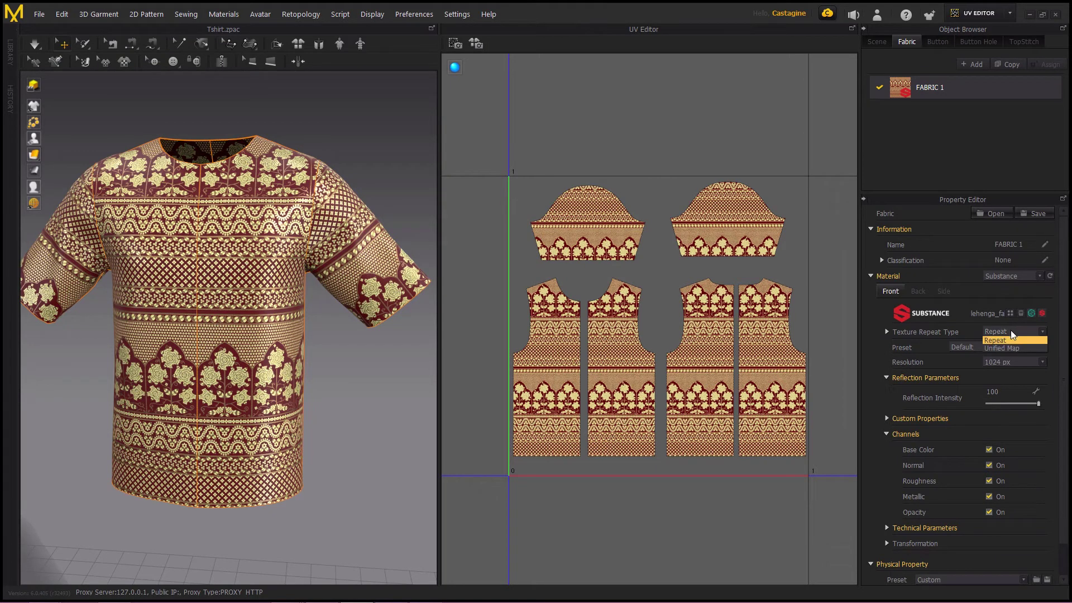
{"action": "left_click", "coordinate": [1002, 347]}
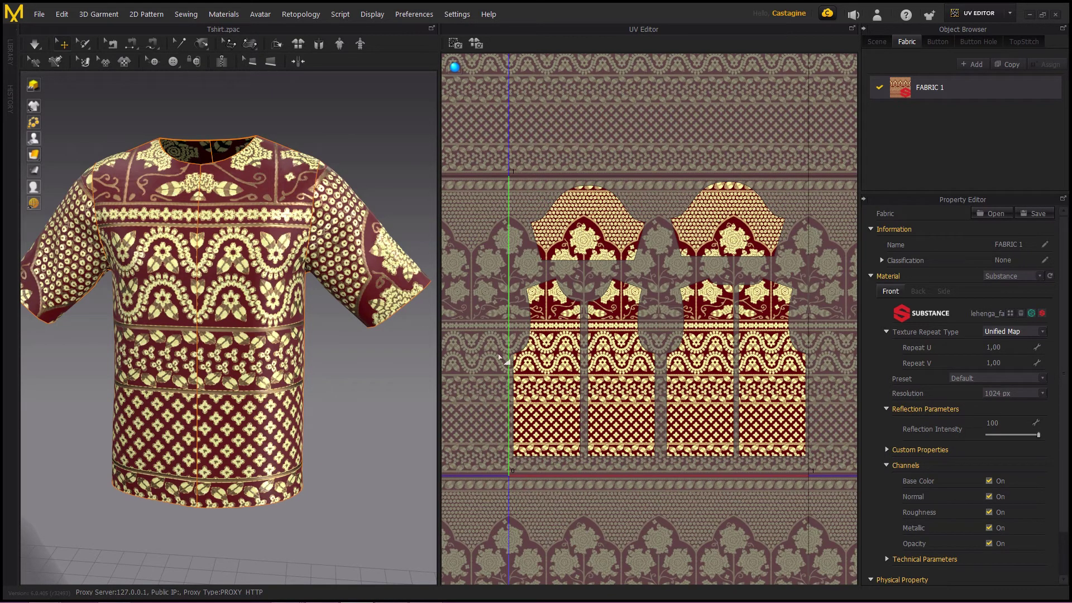
{"action": "mouse_move", "coordinate": [578, 246]}
{"action": "left_mouse_down"}
{"action": "mouse_move", "coordinate": [553, 217]}
{"action": "mouse_move", "coordinate": [582, 254]}
{"action": "left_mouse_up"}
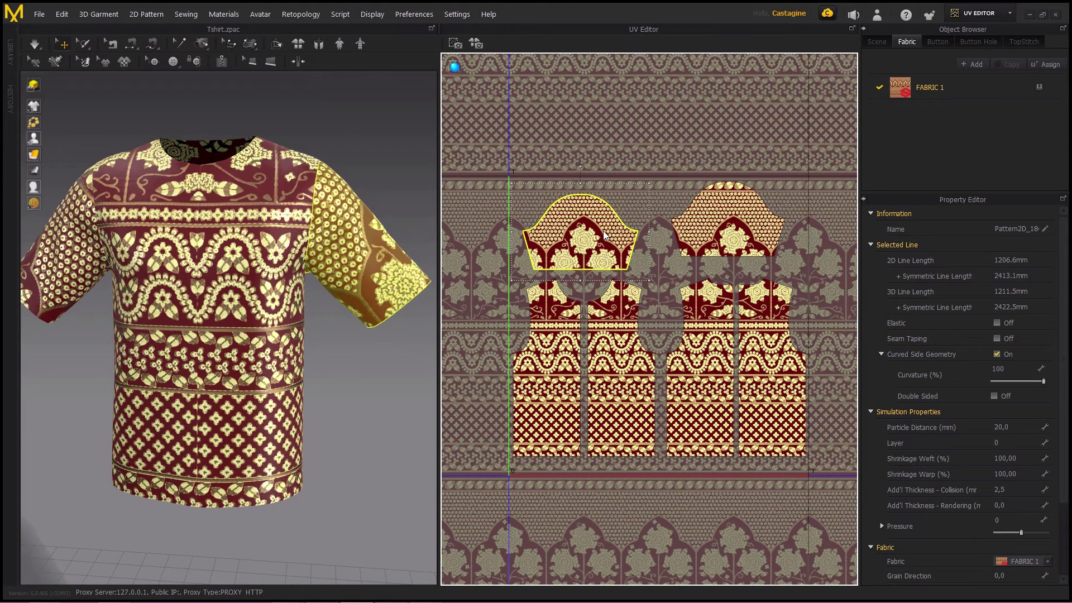
{"action": "left_click_drag", "start_coordinate": [649, 274], "coordinate": [609, 247]}
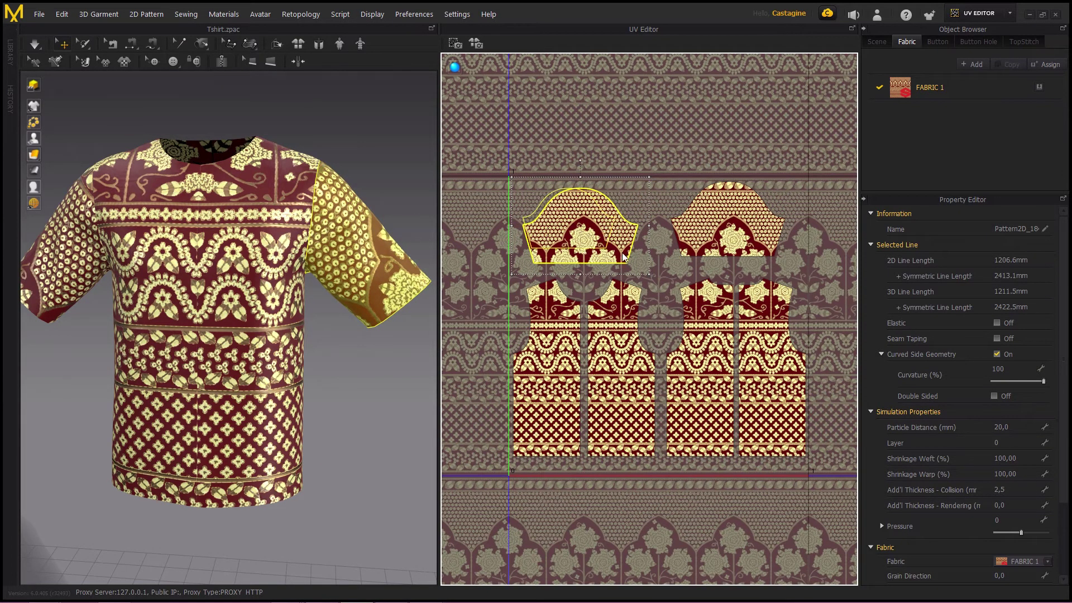
{"action": "left_click_drag", "start_coordinate": [564, 221], "coordinate": [559, 214]}
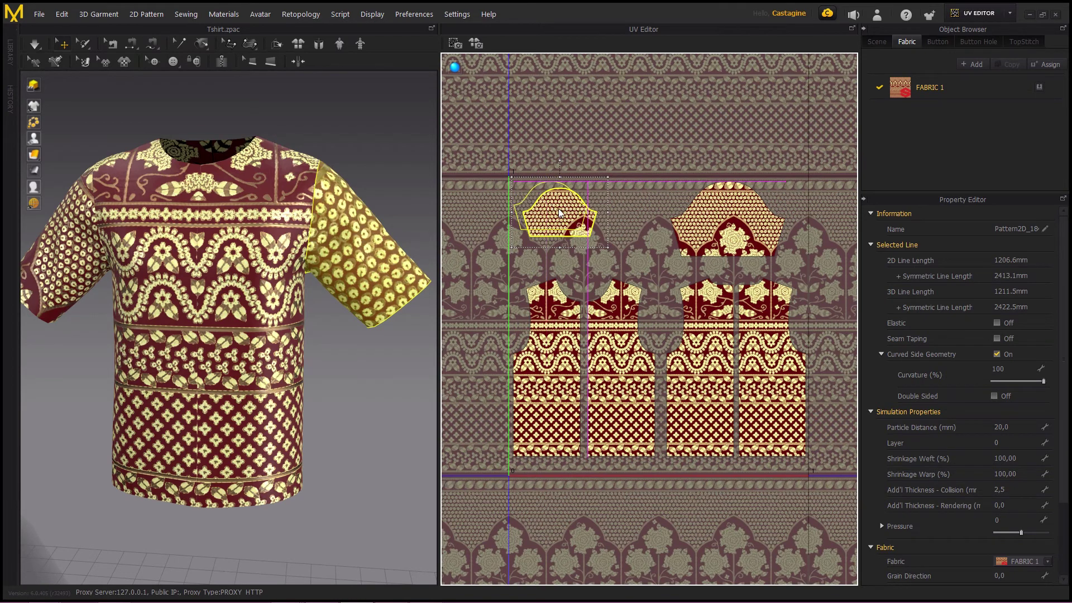
{"action": "left_click_drag", "start_coordinate": [523, 244], "coordinate": [545, 212]}
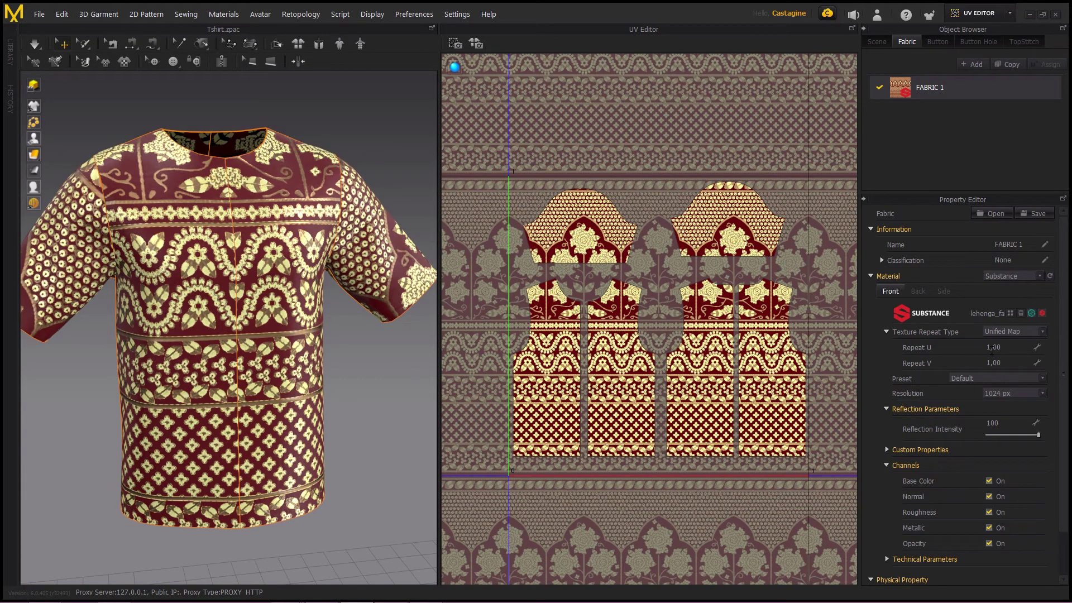
Set the unified map's Repeat U and Repeat V to 3.
{"action": "left_click", "coordinate": [1008, 347]}
{"action": "type", "text": "3"}
{"action": "key", "text": "Return"}
{"action": "scroll", "coordinate": [1041, 354], "scroll_direction": "down", "scroll_amount": 1}
{"action": "left_click", "coordinate": [1004, 319]}
{"action": "type", "text": "3"}
{"action": "key", "text": "Return"}
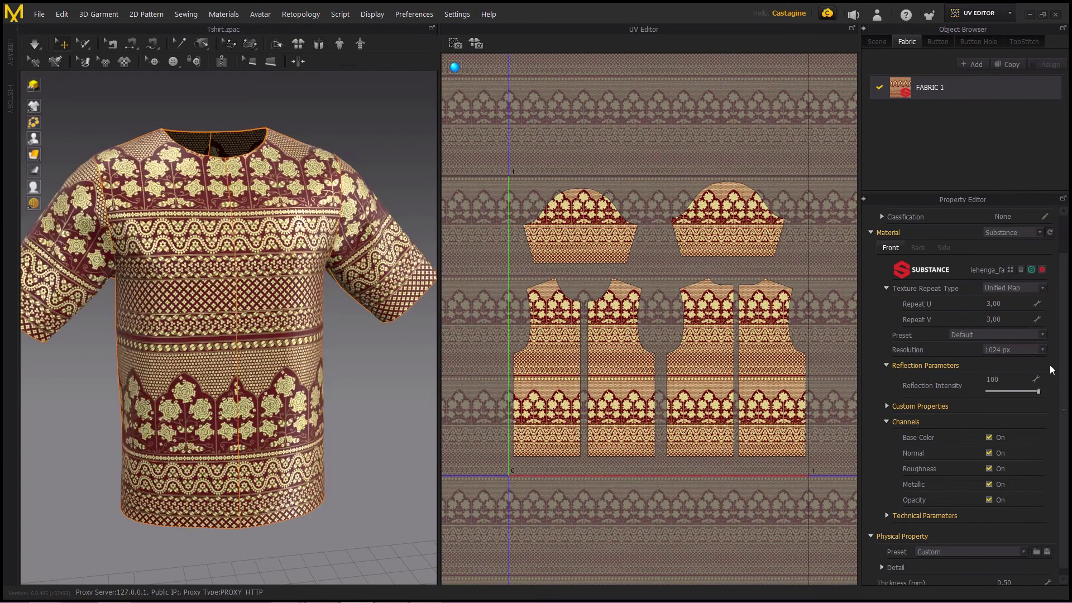
Undo a trial shrink of the left sleeve UV piece and list FABRIC 1's beading presets.
{"action": "left_click", "coordinate": [527, 413]}
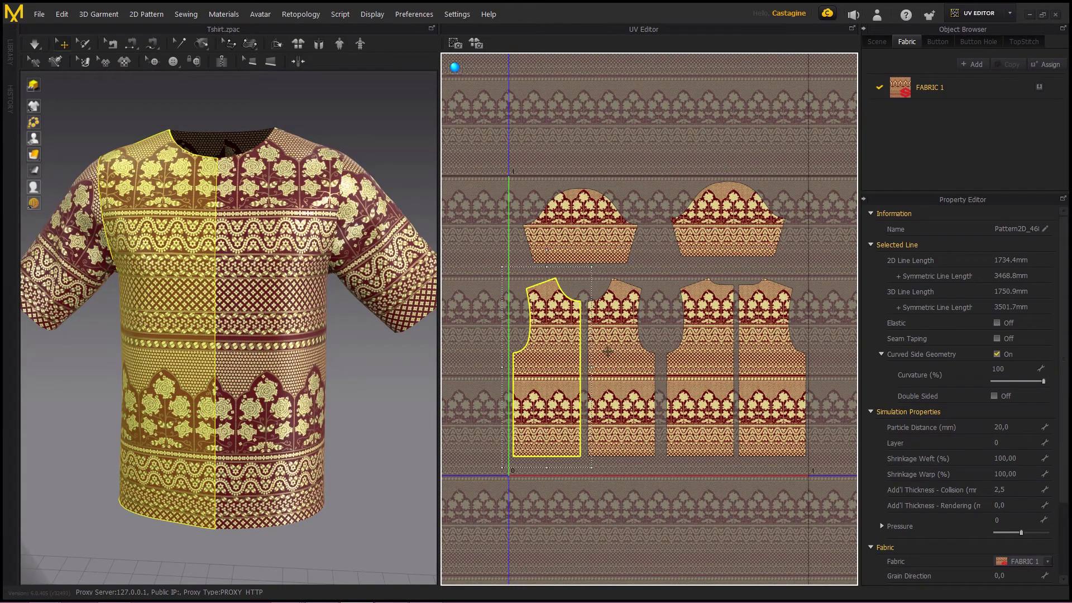
{"action": "left_click", "coordinate": [600, 253]}
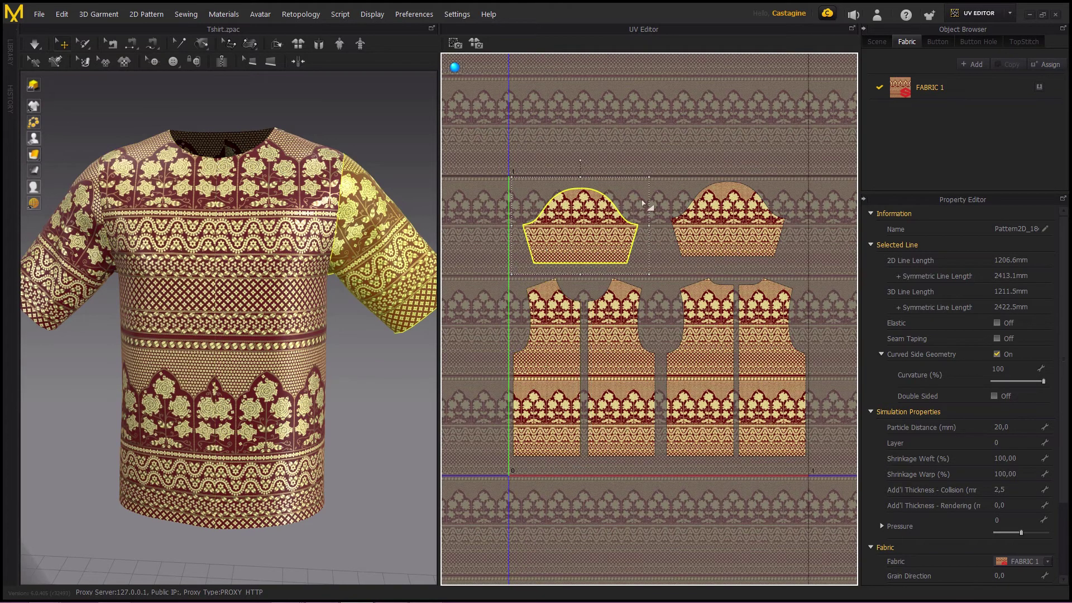
{"action": "left_click_drag", "start_coordinate": [648, 178], "coordinate": [589, 216]}
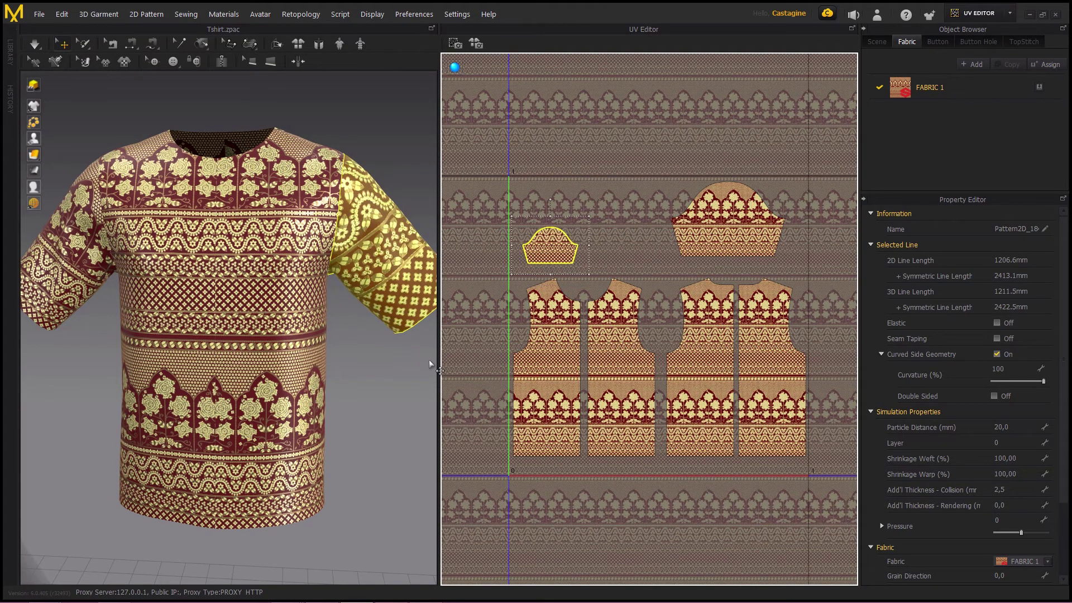
{"action": "key", "text": "ctrl+z"}
{"action": "left_click", "coordinate": [935, 88]}
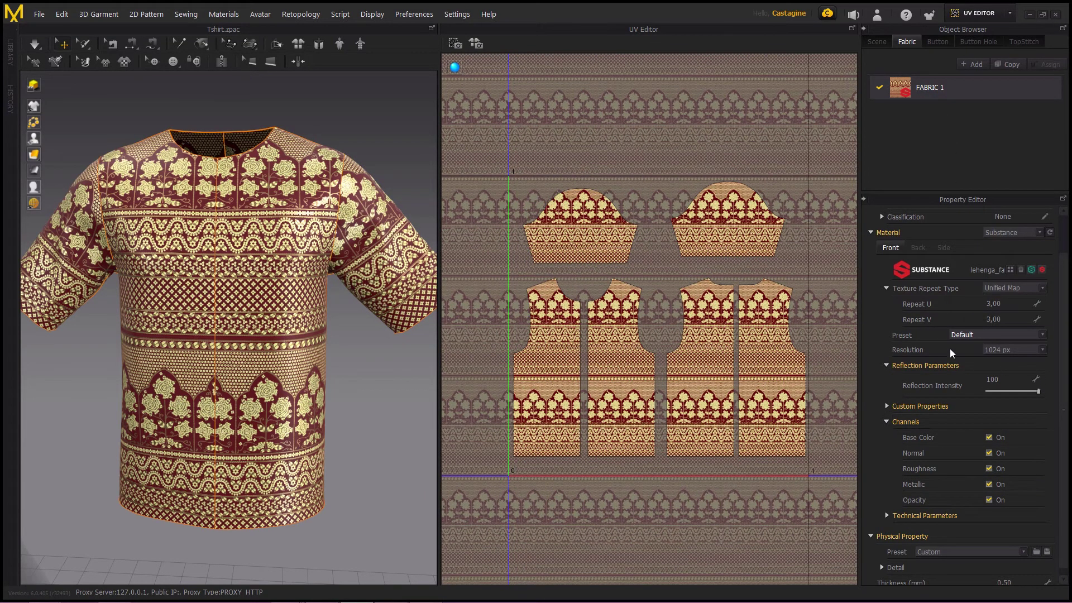
{"action": "left_click", "coordinate": [983, 335]}
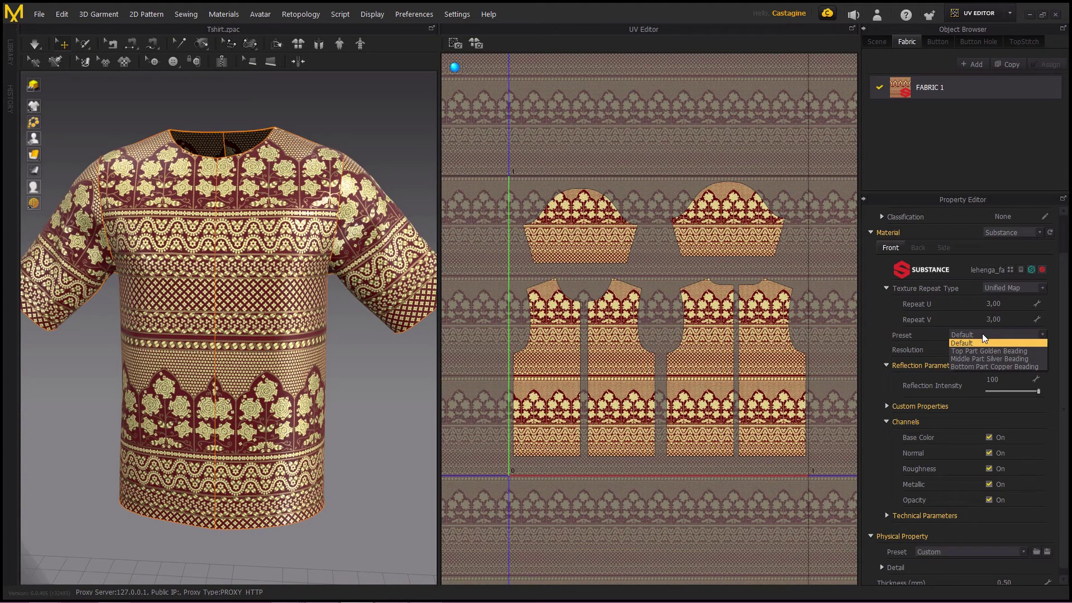
Keep the Default beading preset and set the texture Resolution to 4096 px.
{"action": "left_click", "coordinate": [982, 342]}
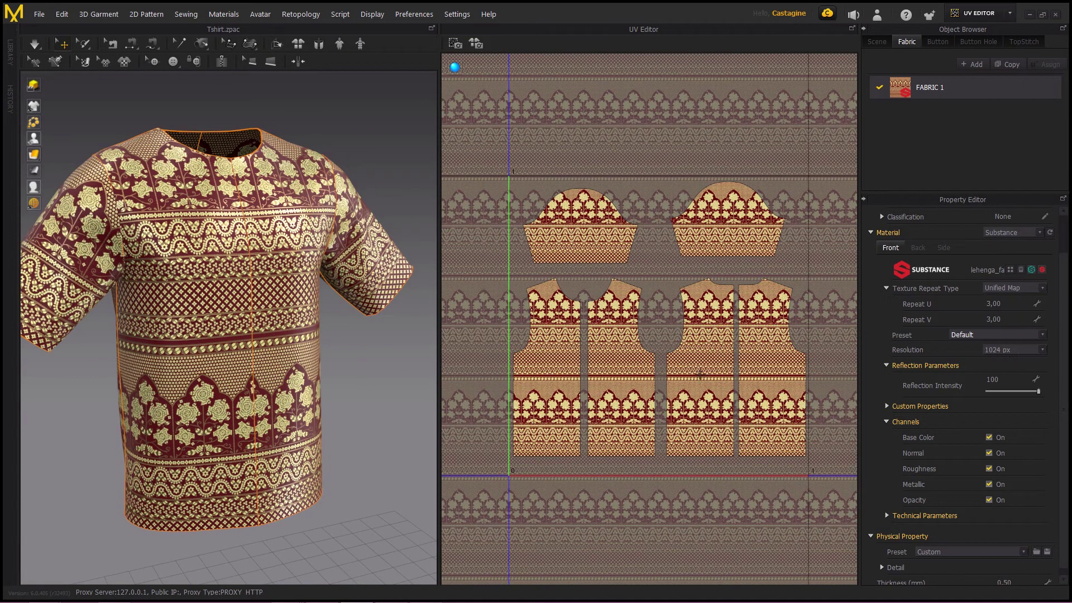
{"action": "scroll", "coordinate": [219, 378], "scroll_direction": "up", "scroll_amount": 2}
{"action": "scroll", "coordinate": [226, 379], "scroll_direction": "up", "scroll_amount": 5}
{"action": "scroll", "coordinate": [226, 379], "scroll_direction": "up", "scroll_amount": 3}
{"action": "scroll", "coordinate": [261, 495], "scroll_direction": "up", "scroll_amount": 3}
{"action": "scroll", "coordinate": [263, 499], "scroll_direction": "up", "scroll_amount": 1}
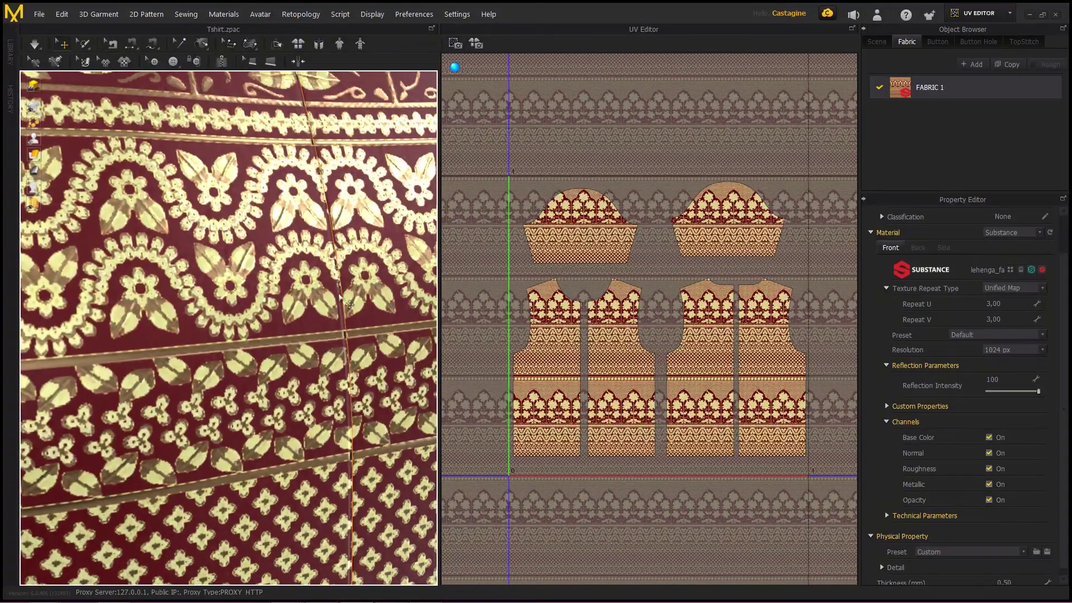
{"action": "left_click", "coordinate": [1000, 349]}
{"action": "left_click", "coordinate": [998, 353]}
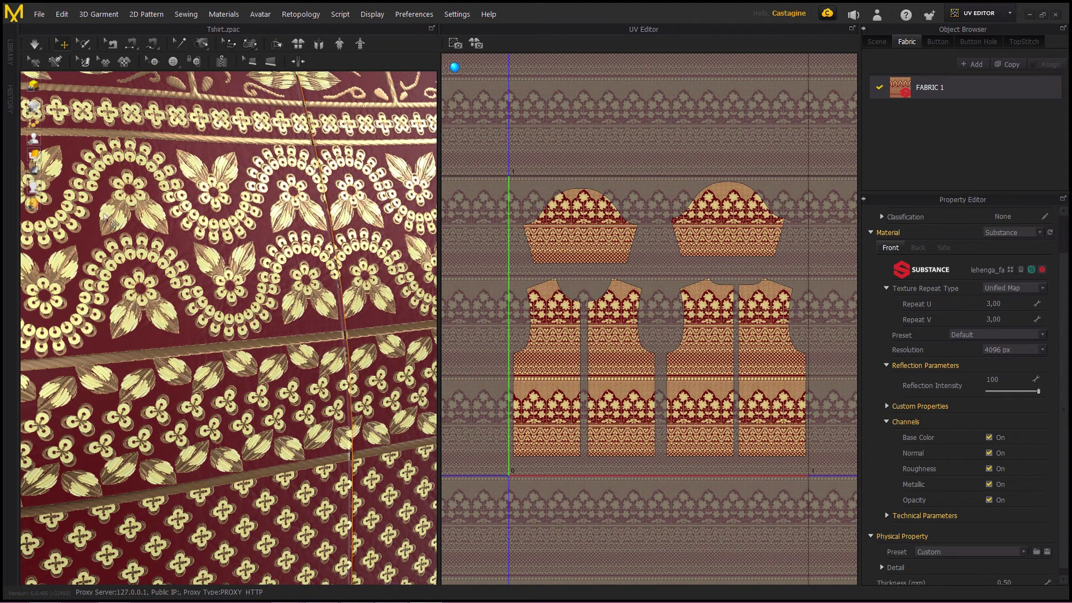
Pan and zoom around the fabric close-up to inspect the sharper 4096 px beads.
{"action": "middle_click_drag", "start_coordinate": [276, 256], "coordinate": [293, 312]}
{"action": "scroll", "coordinate": [292, 313], "scroll_direction": "down", "scroll_amount": 3}
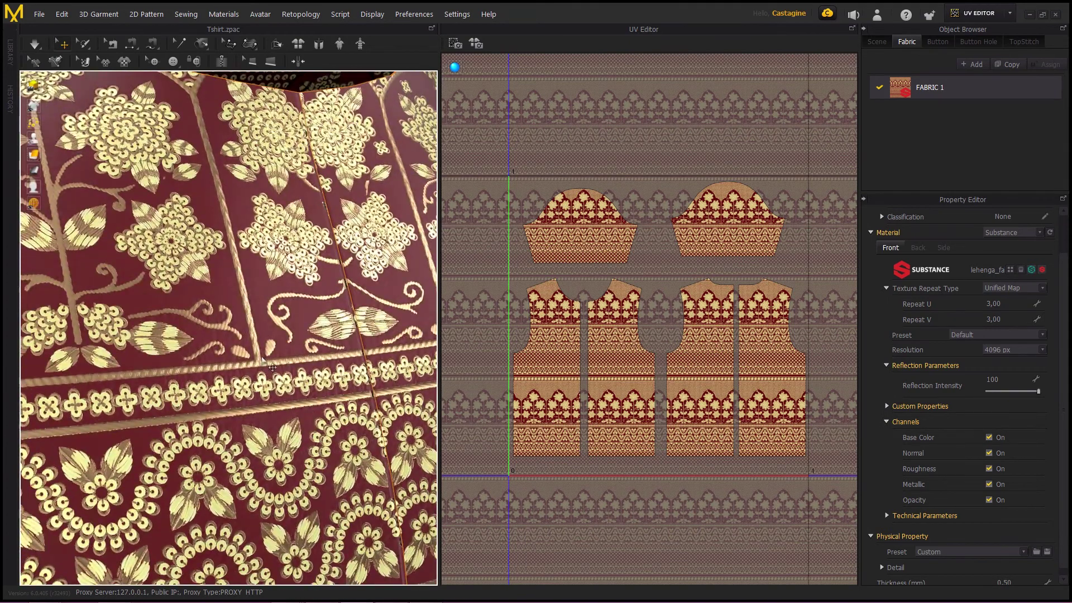
{"action": "scroll", "coordinate": [293, 324], "scroll_direction": "down", "scroll_amount": 2}
{"action": "scroll", "coordinate": [296, 344], "scroll_direction": "down", "scroll_amount": 3}
{"action": "scroll", "coordinate": [296, 347], "scroll_direction": "up", "scroll_amount": 2}
{"action": "scroll", "coordinate": [290, 340], "scroll_direction": "up", "scroll_amount": 1}
{"action": "scroll", "coordinate": [872, 441], "scroll_direction": "down", "scroll_amount": 1}
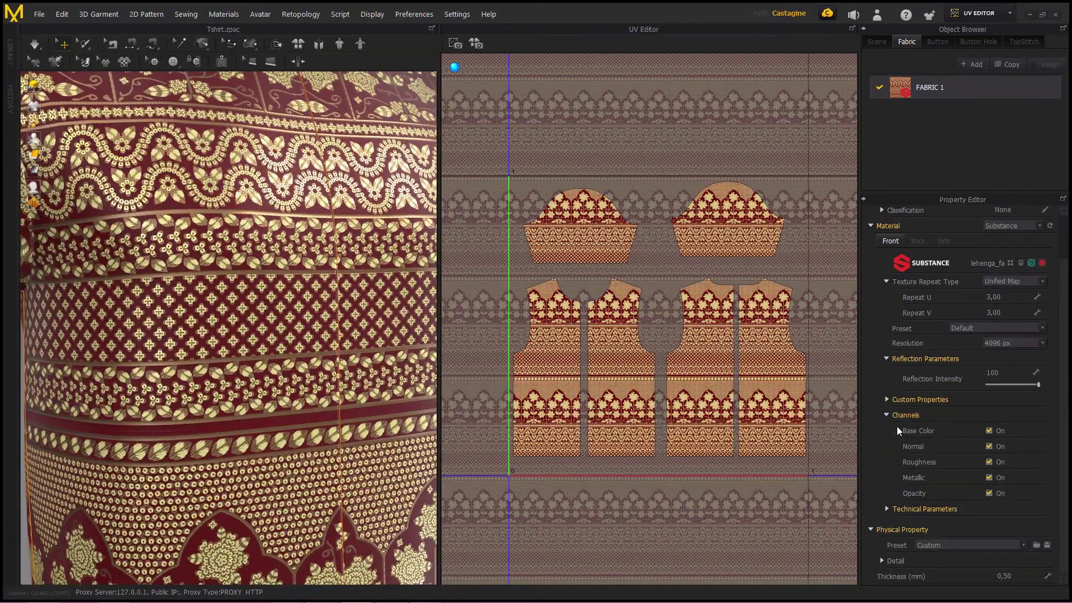
{"action": "left_click", "coordinate": [886, 415]}
Set Beads Metallic 01 to 1.00 with roughness 0.00, then orbit to inspect the glossy beads.
{"action": "left_click", "coordinate": [887, 447]}
{"action": "scroll", "coordinate": [882, 430], "scroll_direction": "down", "scroll_amount": 5}
{"action": "scroll", "coordinate": [882, 430], "scroll_direction": "down", "scroll_amount": 2}
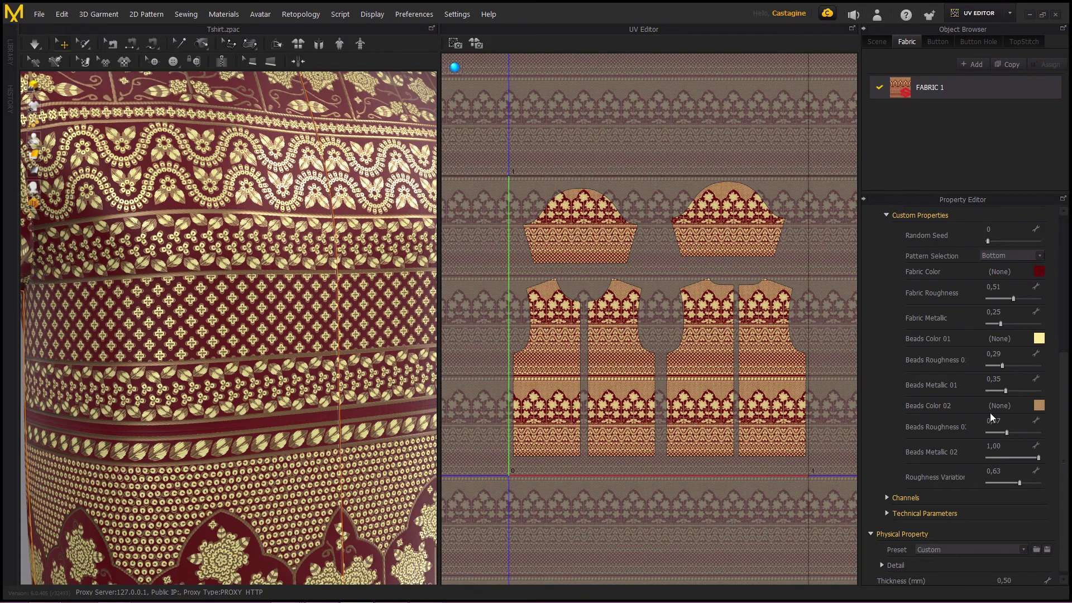
{"action": "left_click_drag", "start_coordinate": [1005, 393], "coordinate": [1040, 395]}
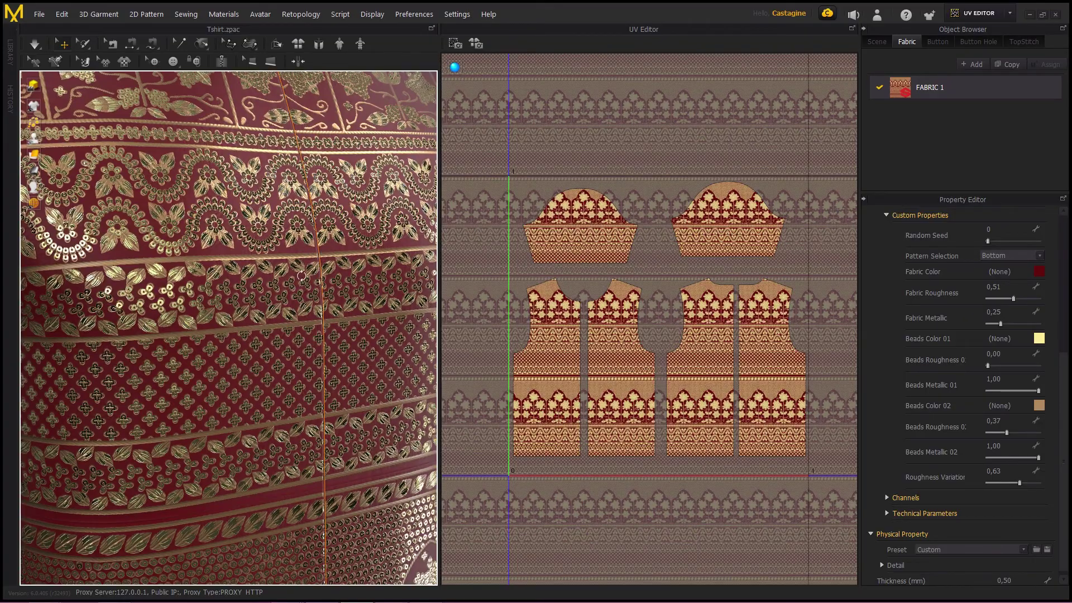
{"action": "right_click_drag", "start_coordinate": [302, 276], "coordinate": [268, 297]}
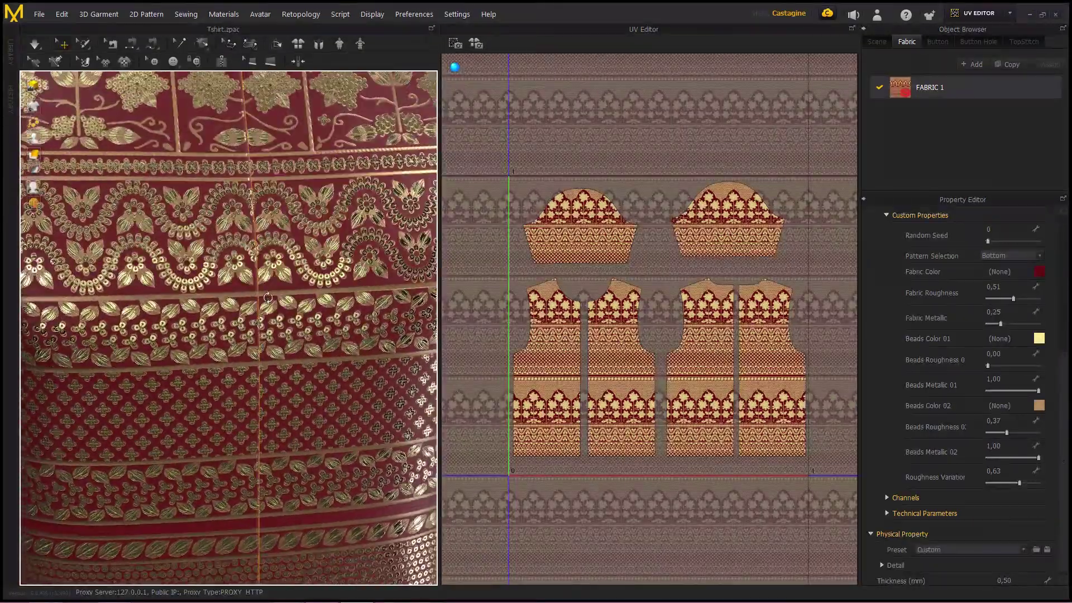
{"action": "scroll", "coordinate": [268, 297], "scroll_direction": "down", "scroll_amount": 5}
{"action": "mouse_move", "coordinate": [268, 297]}
{"action": "right_mouse_down"}
{"action": "mouse_move", "coordinate": [279, 194]}
{"action": "mouse_move", "coordinate": [319, 350]}
{"action": "mouse_move", "coordinate": [269, 362]}
{"action": "right_mouse_up"}
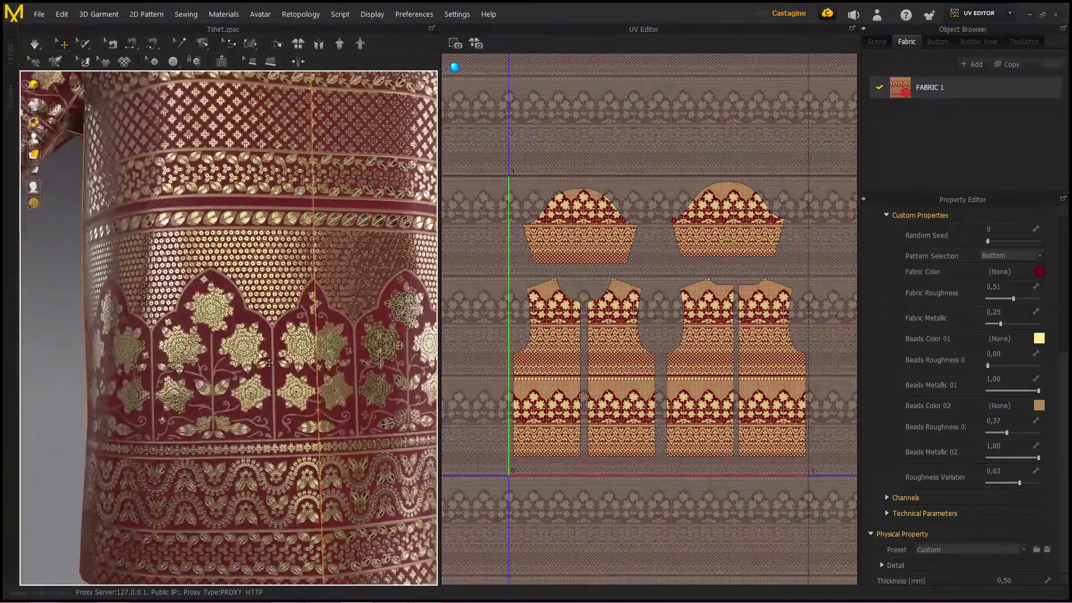
{"action": "scroll", "coordinate": [269, 363], "scroll_direction": "down", "scroll_amount": 5}
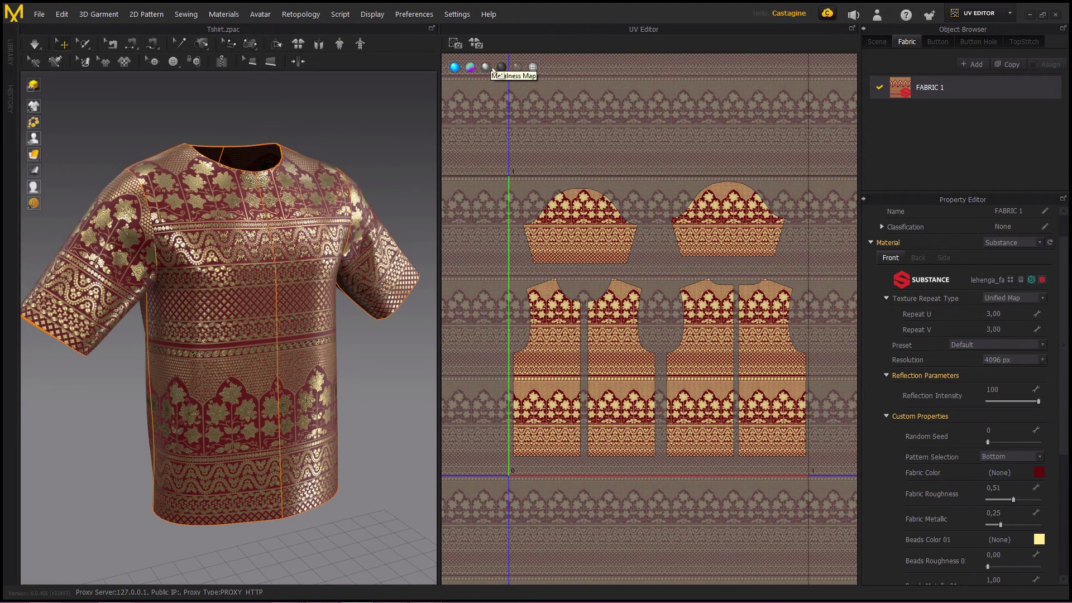
Cycle the UV Editor preview through the metalness, normal and pattern maps.
{"action": "left_click", "coordinate": [500, 68]}
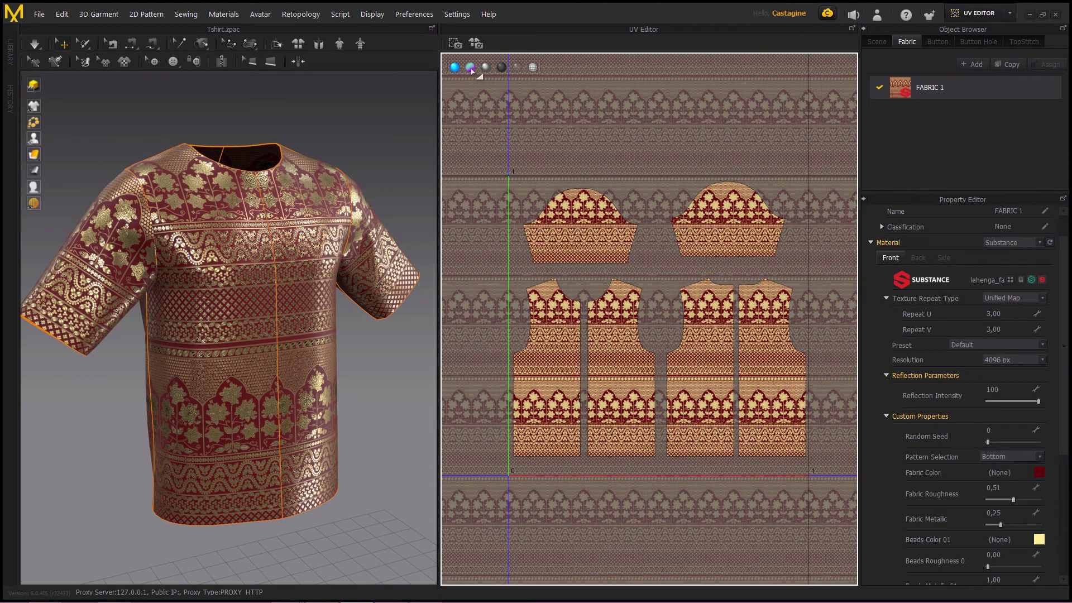
{"action": "left_click", "coordinate": [524, 72]}
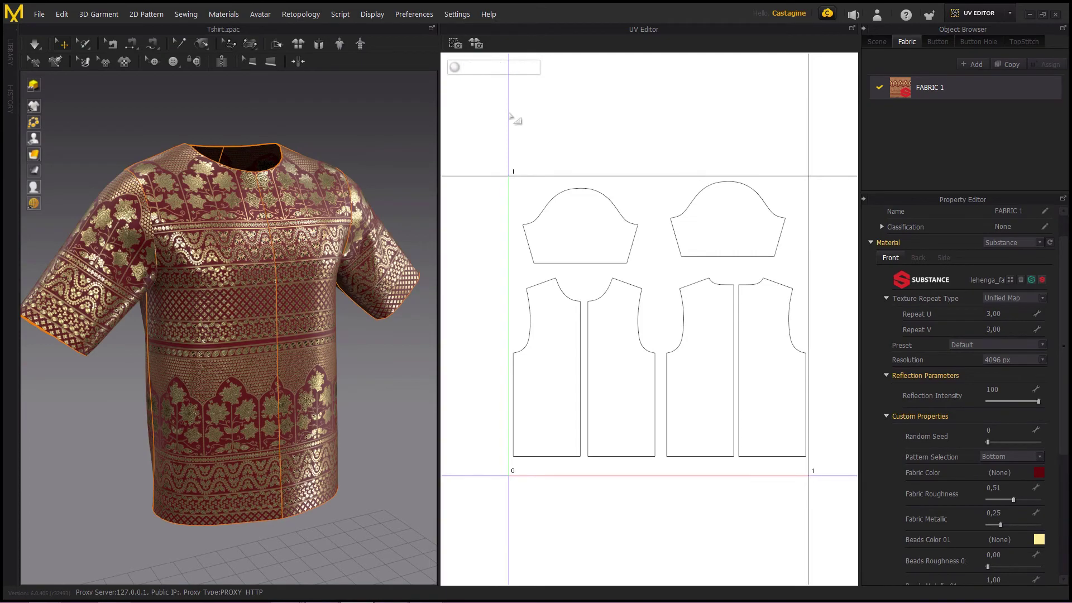
{"action": "left_click", "coordinate": [487, 71]}
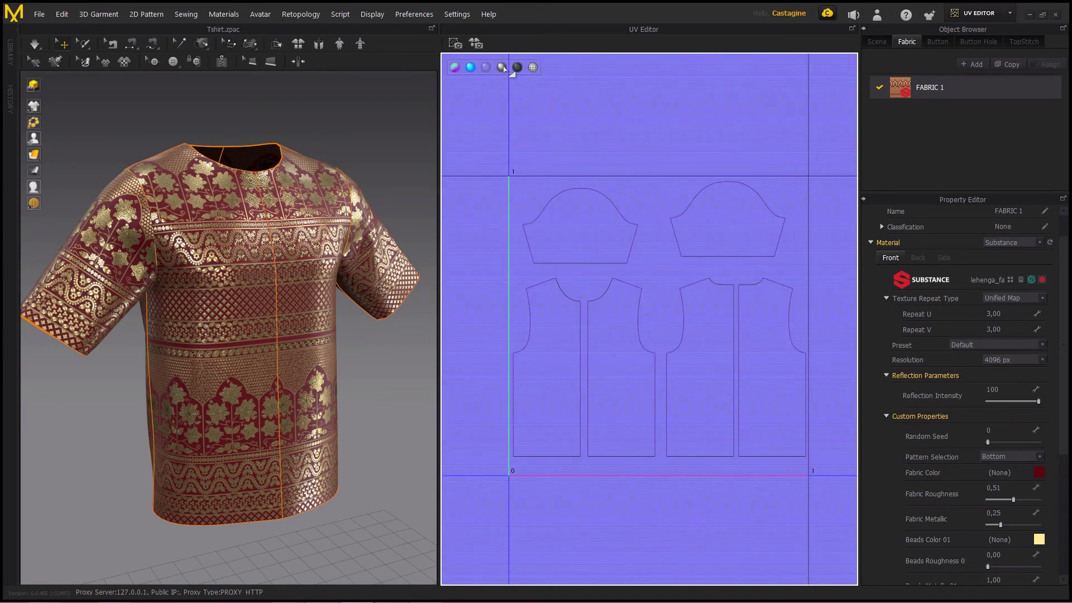
{"action": "left_click", "coordinate": [501, 70]}
{"action": "scroll", "coordinate": [949, 335], "scroll_direction": "down", "scroll_amount": 2}
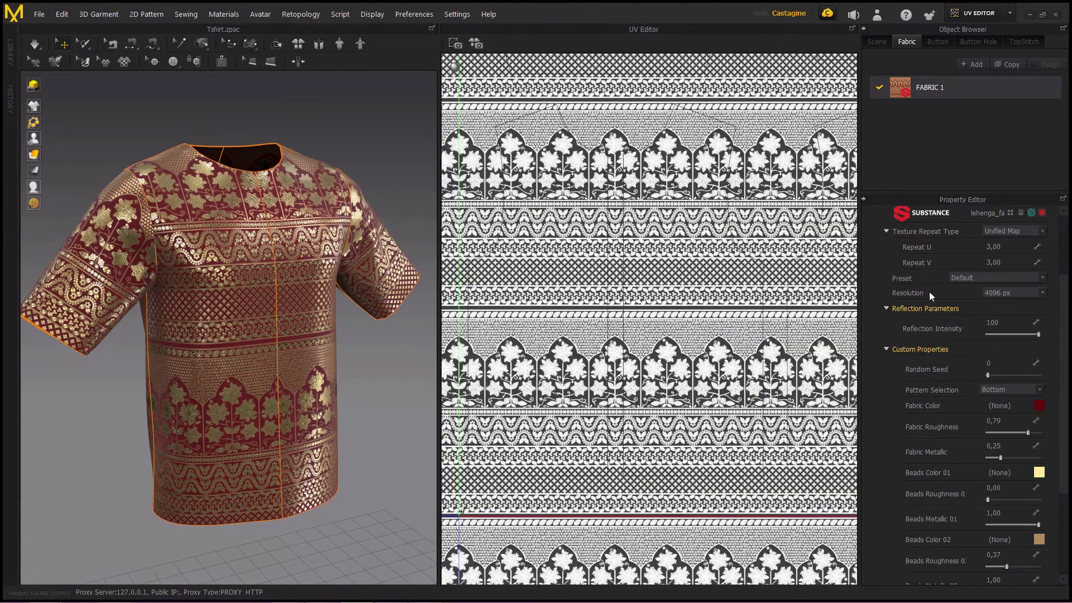
Set the texture Resolution back to 1024 px and return to the Simulation workspace.
{"action": "left_click", "coordinate": [1013, 292]}
{"action": "left_click", "coordinate": [1000, 324]}
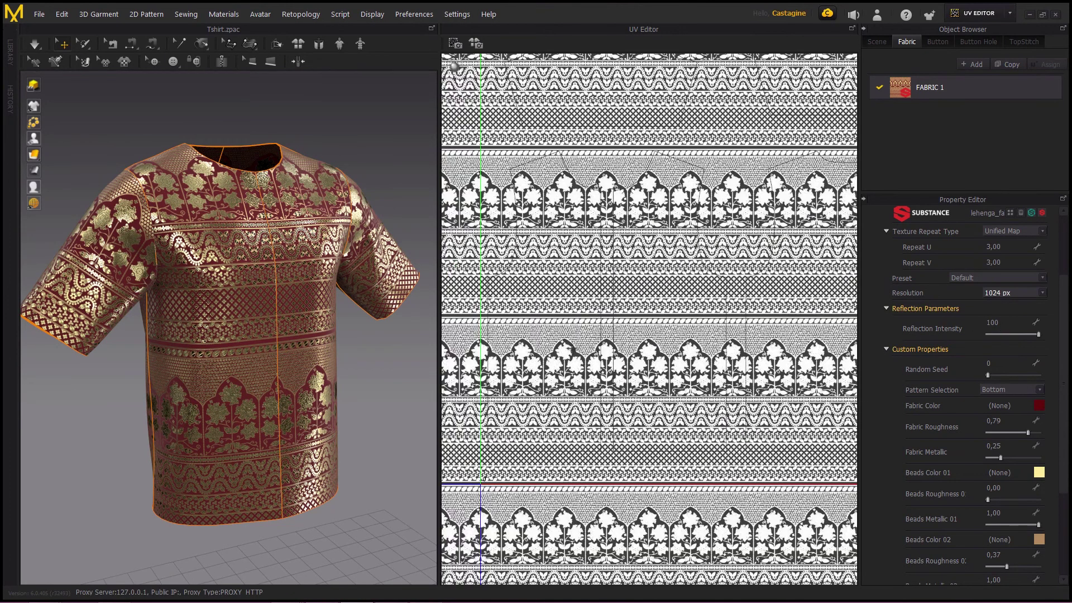
{"action": "left_click_drag", "start_coordinate": [437, 398], "coordinate": [357, 399]}
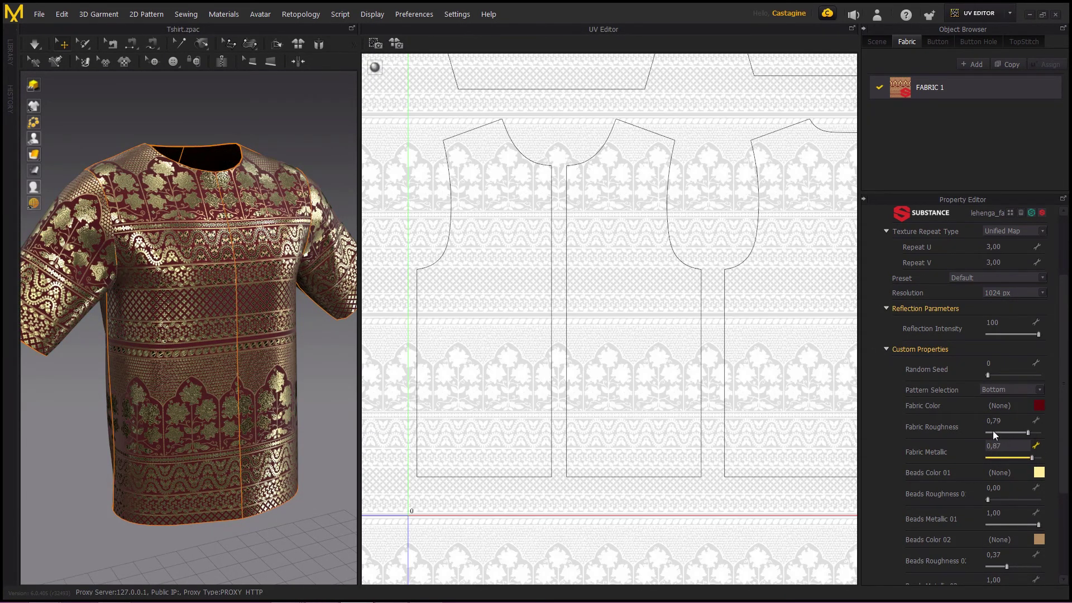
{"action": "scroll", "coordinate": [522, 402], "scroll_direction": "up", "scroll_amount": 1}
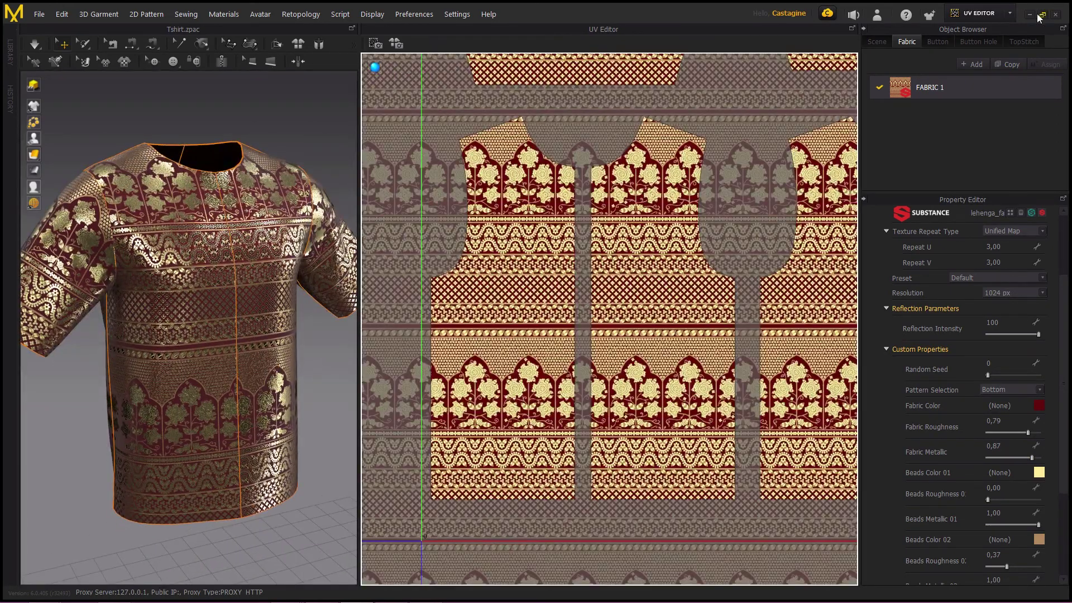
{"action": "left_click", "coordinate": [1010, 13]}
{"action": "left_click", "coordinate": [976, 56]}
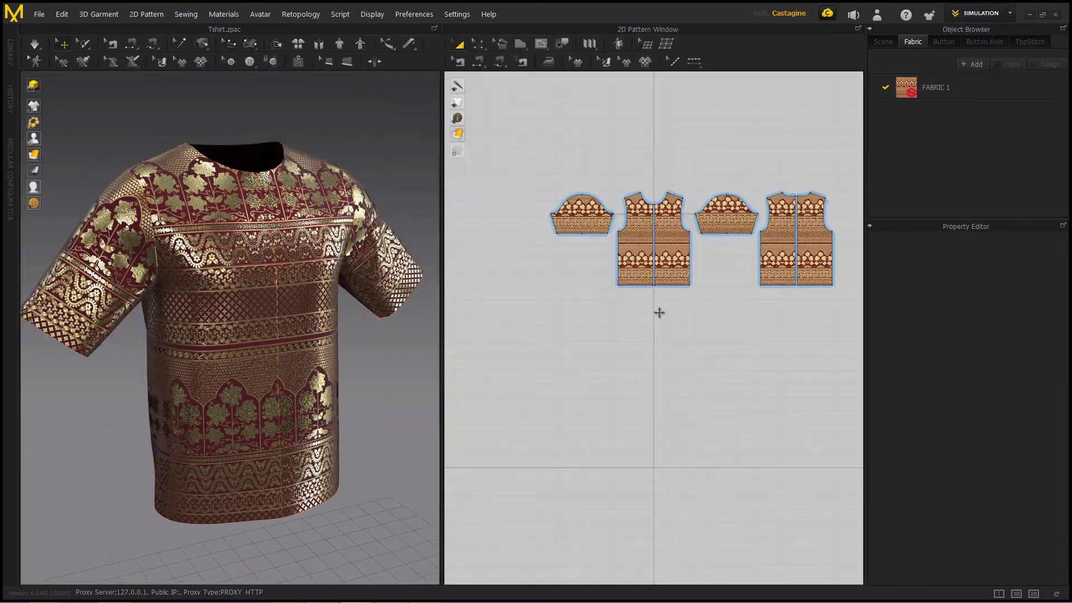
Zoom out the 2D pattern view and orbit the finished red-and-gold T-shirt.
{"action": "scroll", "coordinate": [632, 368], "scroll_direction": "down", "scroll_amount": 3}
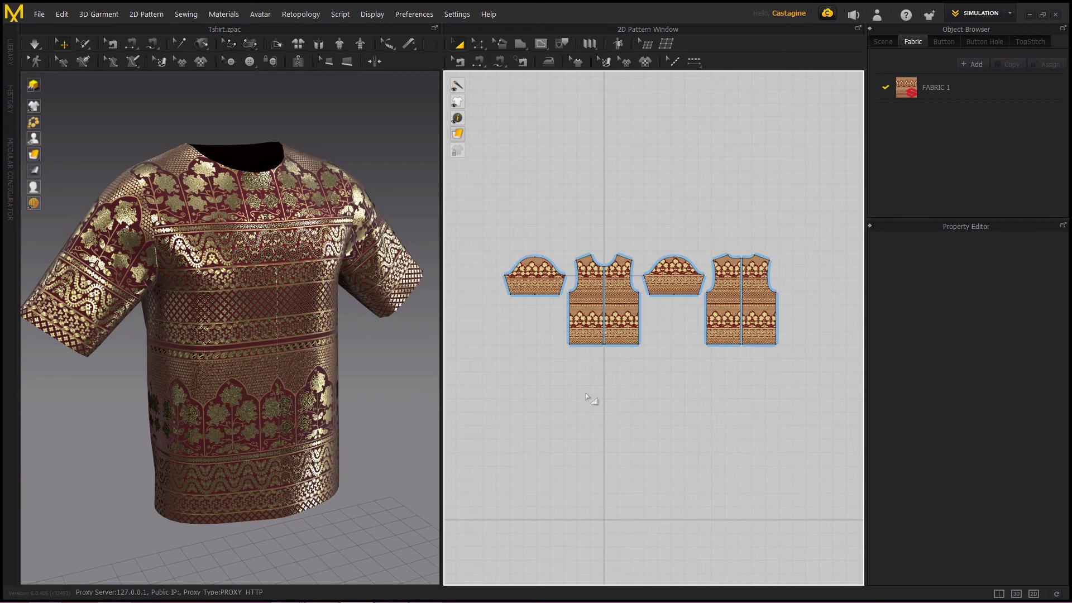
{"action": "right_click_drag", "start_coordinate": [352, 456], "coordinate": [386, 459]}
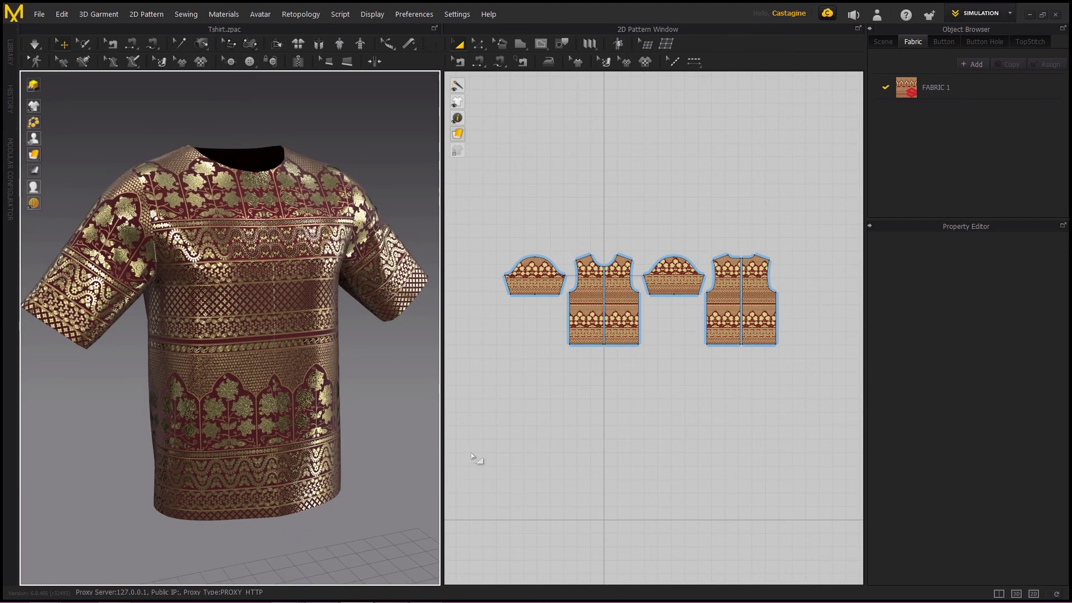
{"action": "mouse_move", "coordinate": [365, 347]}
{"action": "right_mouse_down"}
{"action": "mouse_move", "coordinate": [383, 400]}
{"action": "mouse_move", "coordinate": [413, 390]}
{"action": "mouse_move", "coordinate": [354, 395]}
{"action": "mouse_move", "coordinate": [380, 397]}
{"action": "right_mouse_up"}
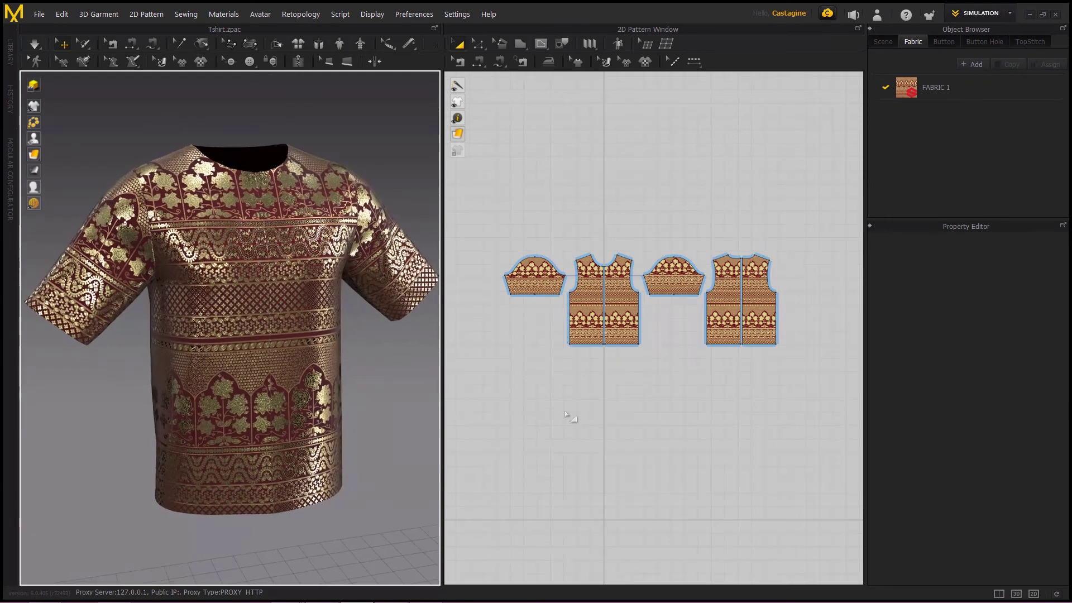
{"action": "right_click", "coordinate": [638, 391]}
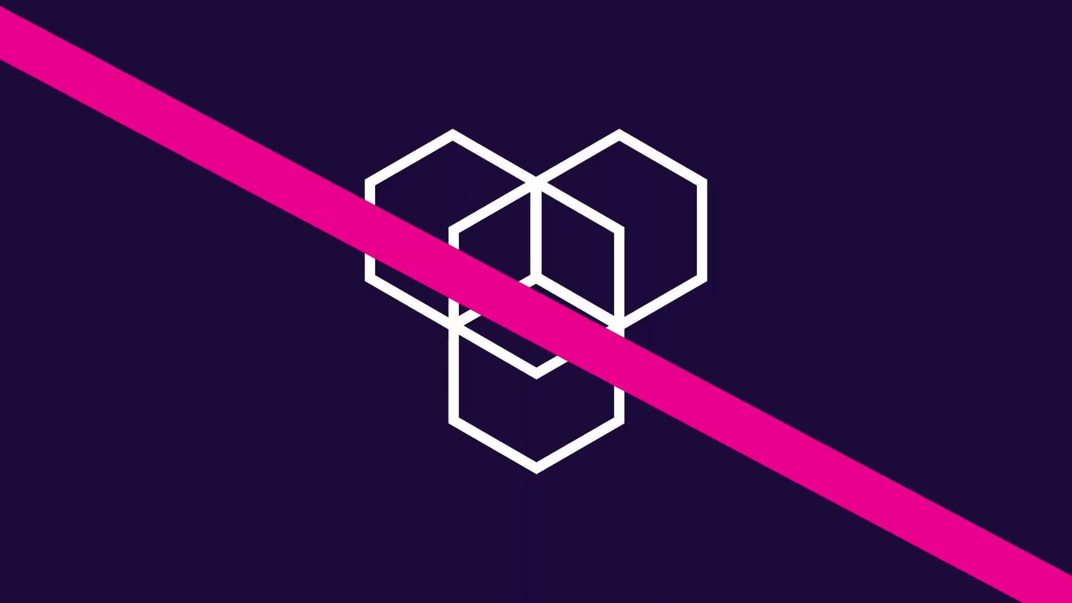